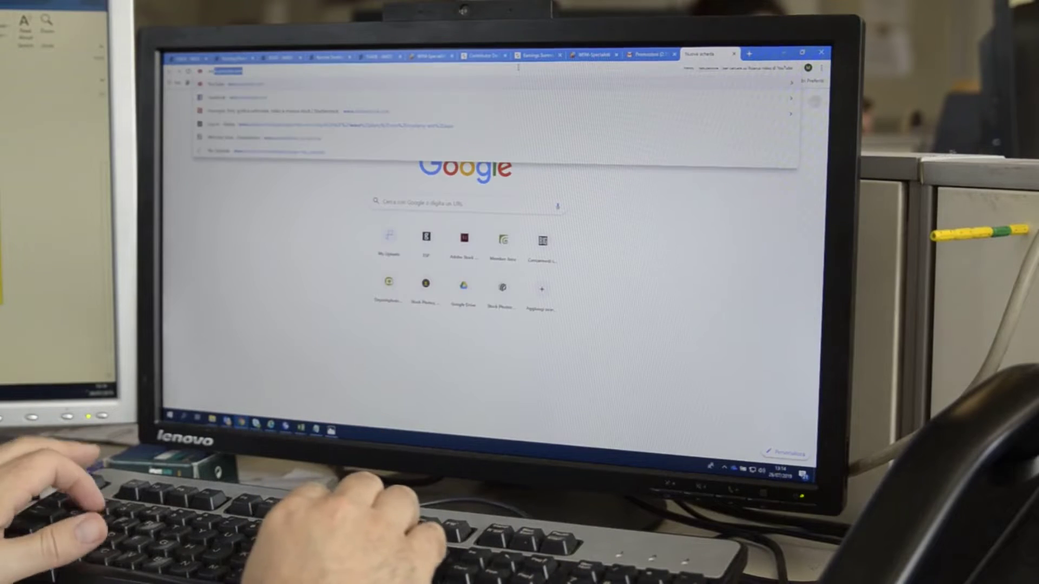
Open TechRadar's best free DNS servers of 2022 article, which lists Cloudflare's 1.1.1.1 and 1.0.0.1
{"action": "type", "text": "inps.it"}
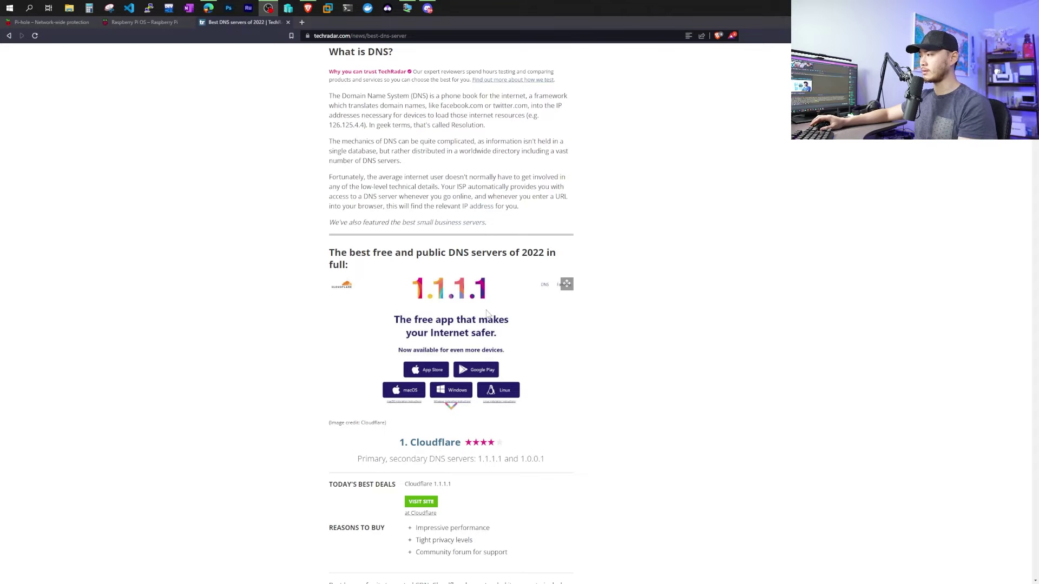
{"action": "scroll", "coordinate": [487, 314], "scroll_direction": "down", "scroll_amount": 15}
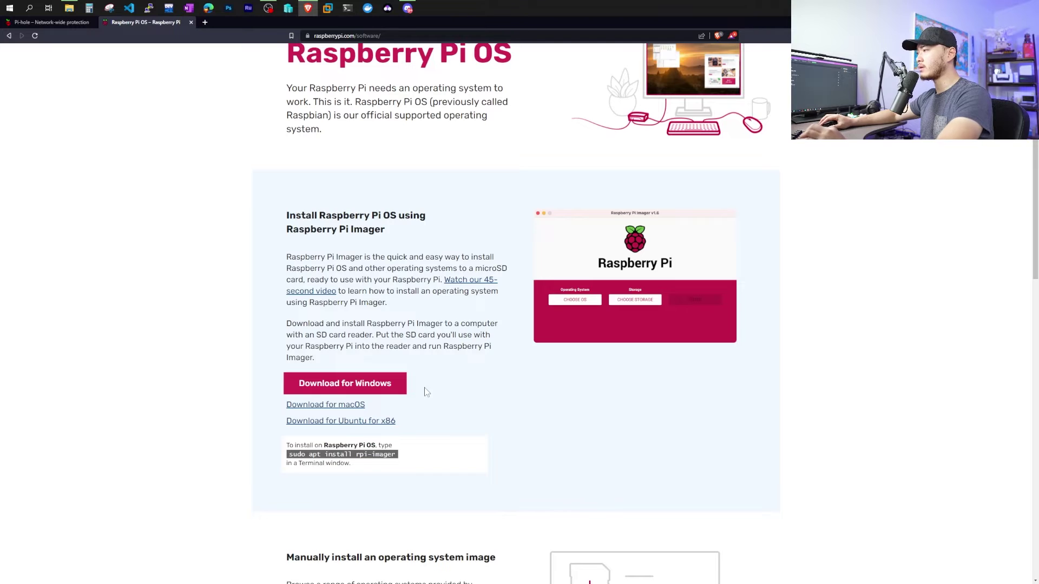
Download Raspberry Pi Imager, then choose Raspberry Pi OS (64-bit) and the Generic Mass-Storage USB Device
{"action": "left_click", "coordinate": [401, 387]}
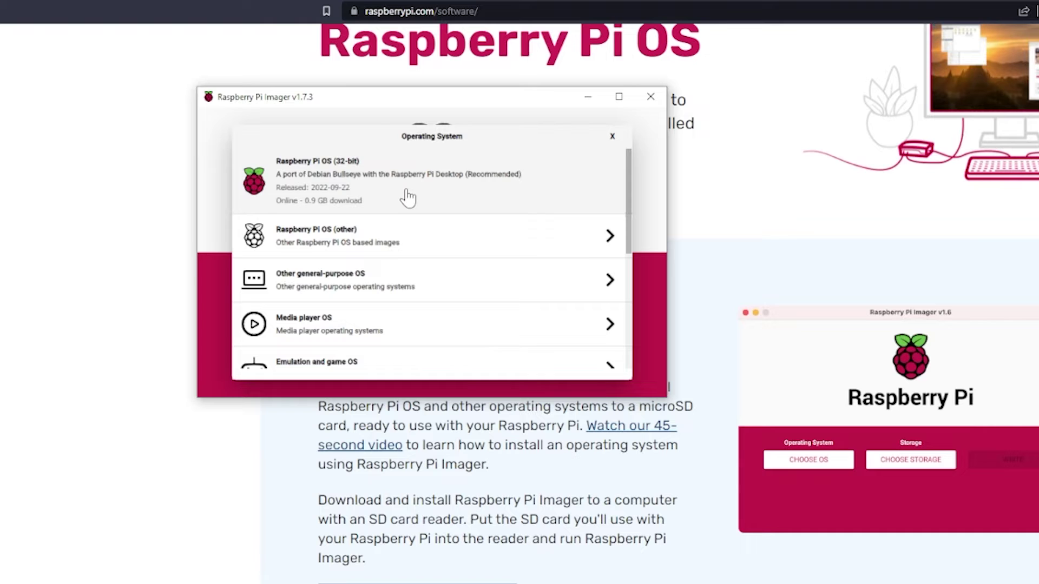
{"action": "left_click", "coordinate": [449, 249]}
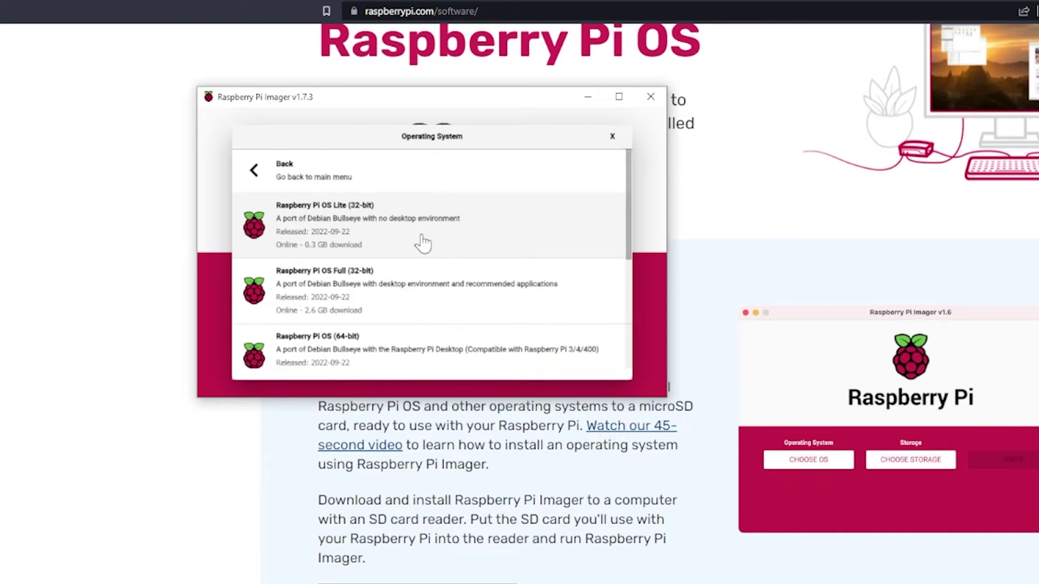
{"action": "scroll", "coordinate": [357, 233], "scroll_direction": "down", "scroll_amount": 3}
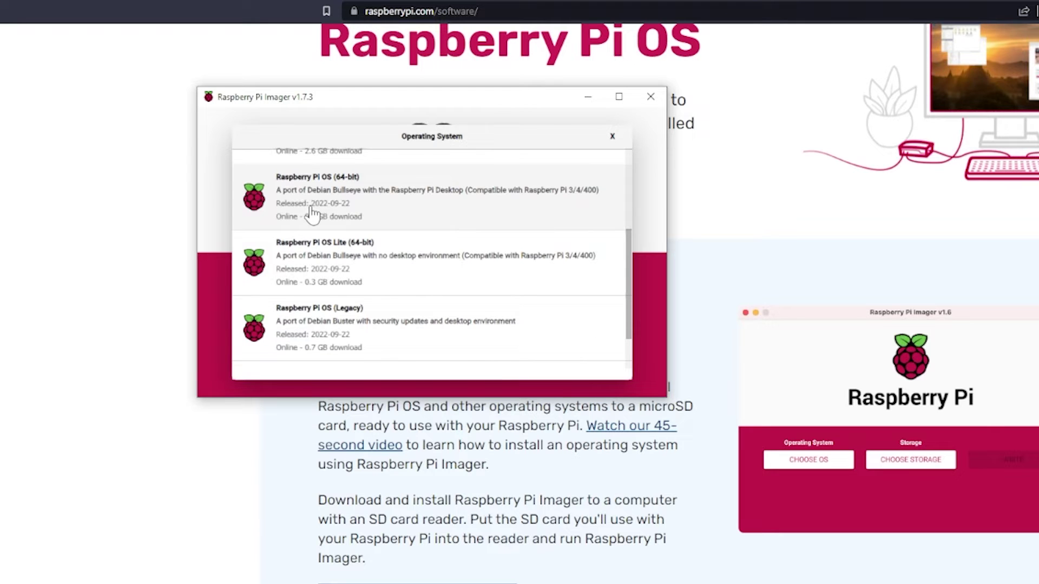
{"action": "left_click", "coordinate": [395, 215]}
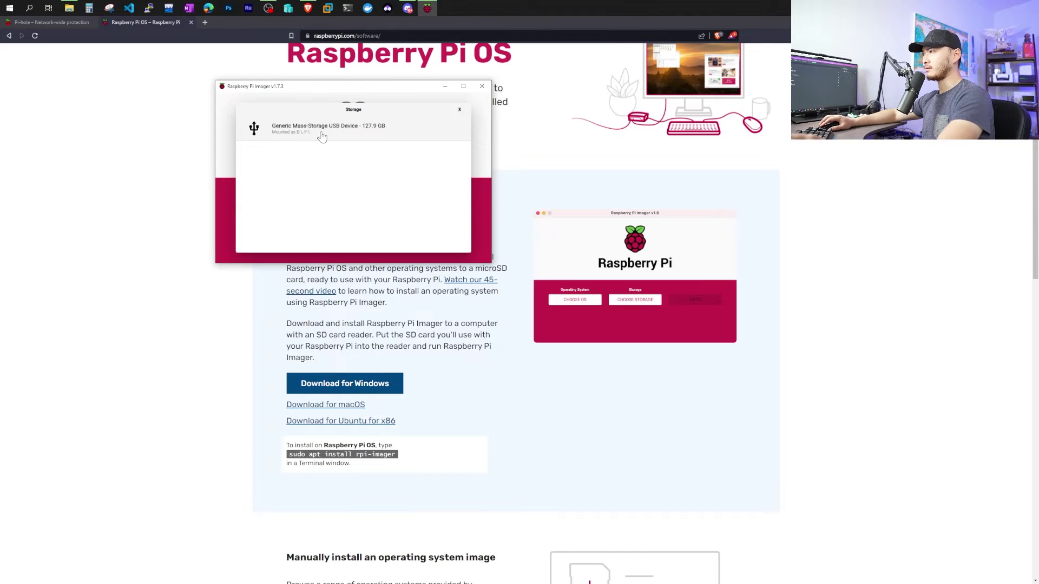
{"action": "left_click", "coordinate": [321, 136]}
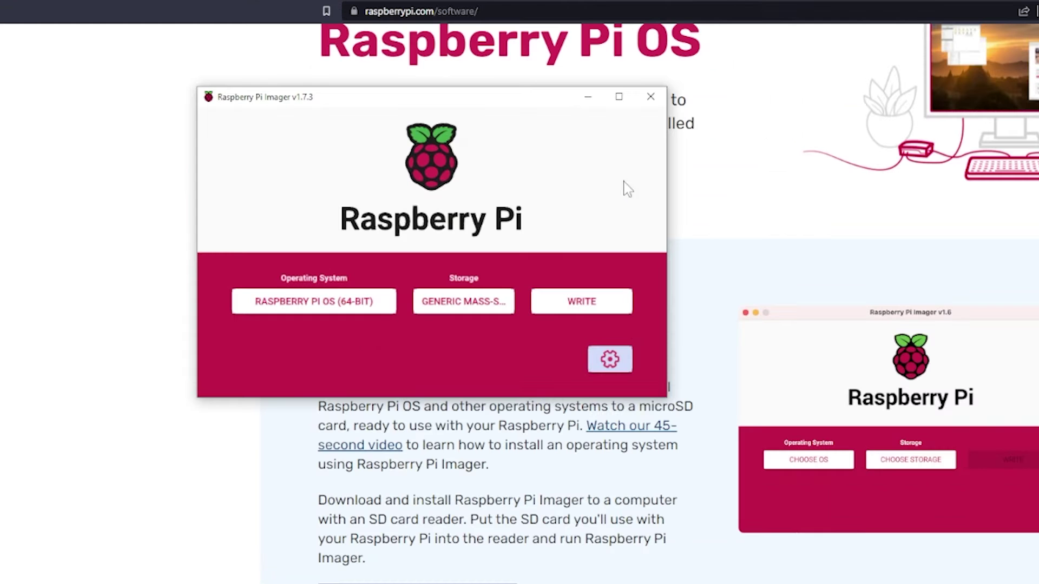
In the image's advanced options, enable SSH, enter a custom username and turn on wireless LAN configuration
{"action": "left_click", "coordinate": [612, 360]}
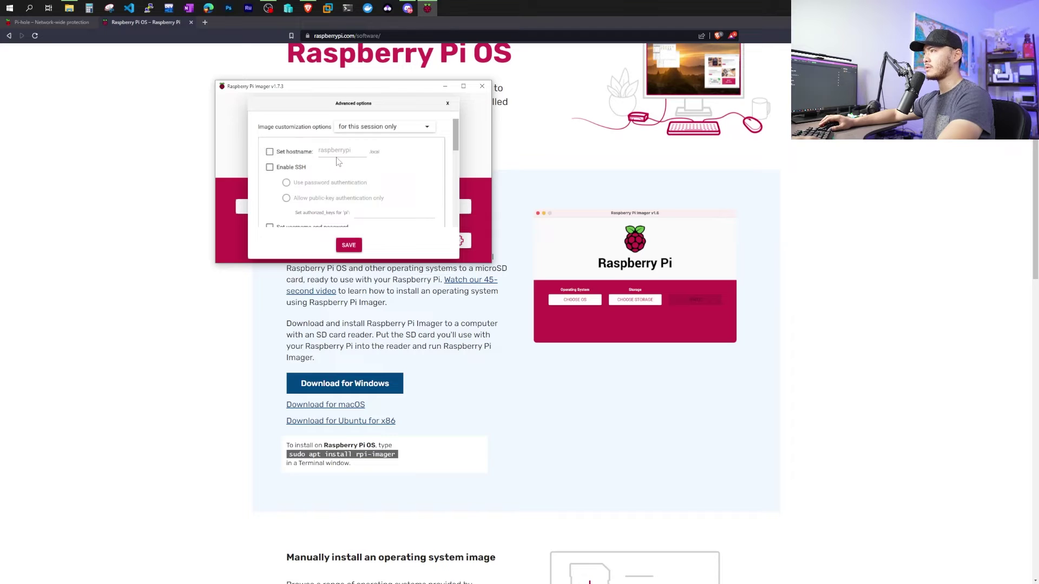
{"action": "left_click", "coordinate": [269, 167]}
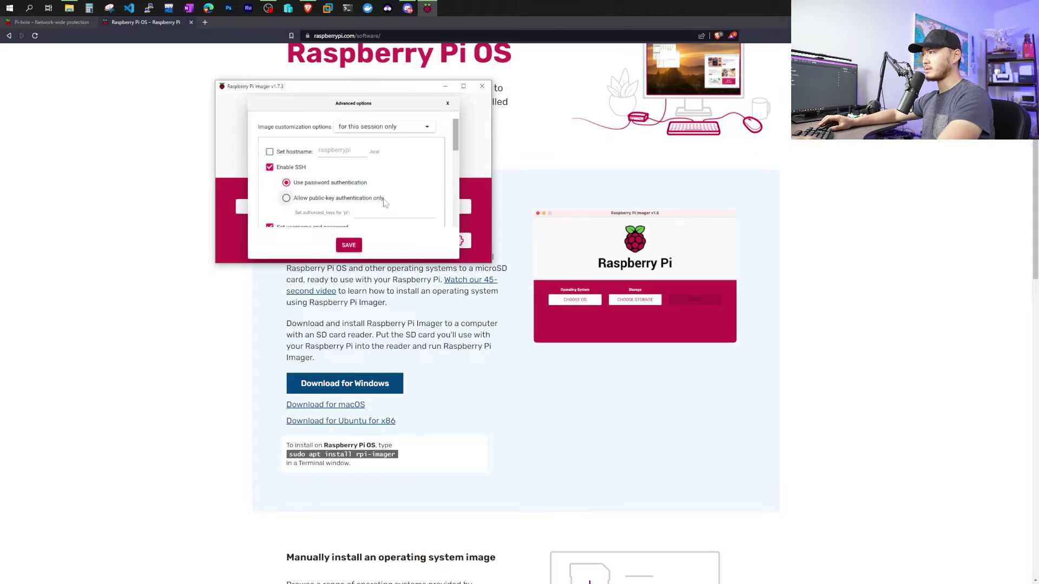
{"action": "scroll", "coordinate": [388, 204], "scroll_direction": "down", "scroll_amount": 2}
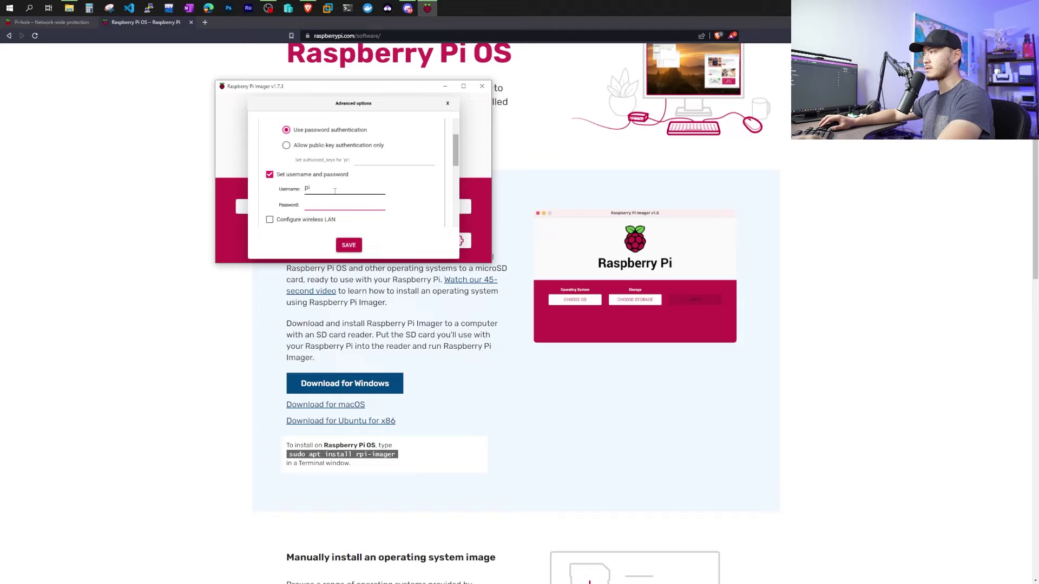
{"action": "double_click", "coordinate": [335, 191]}
{"action": "type", "text": "modotech"}
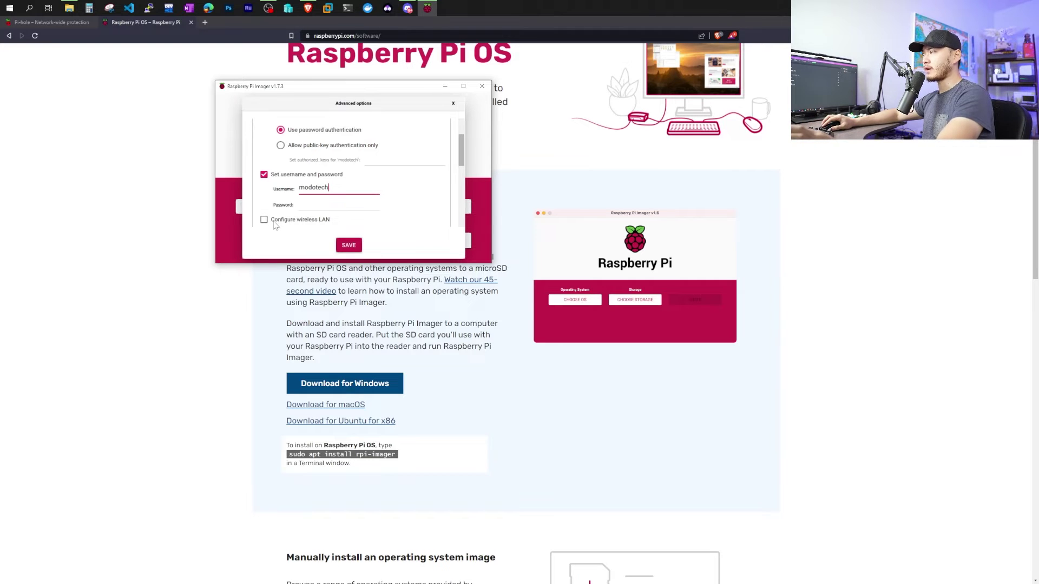
{"action": "left_click", "coordinate": [264, 220]}
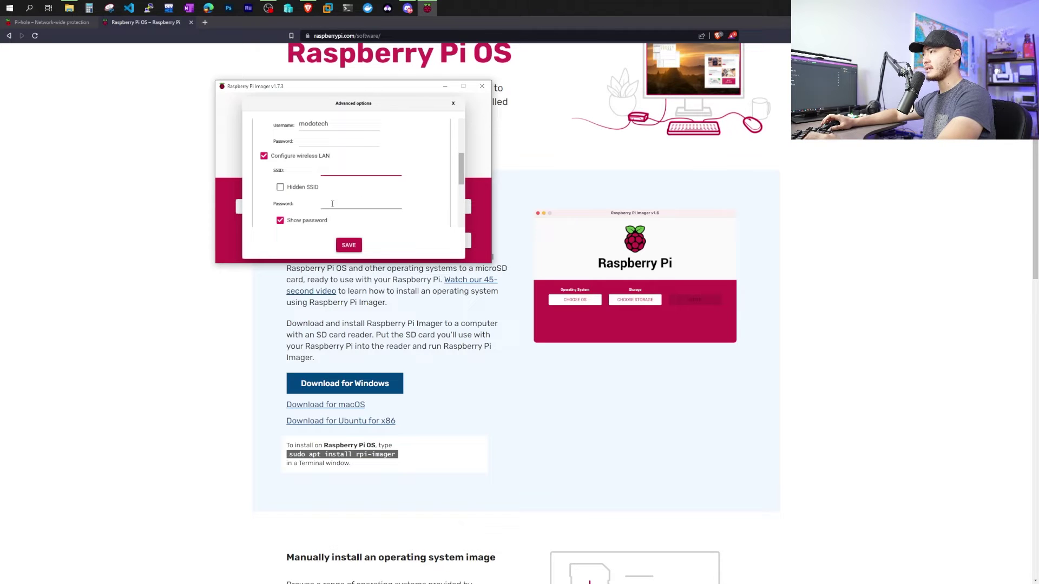
{"action": "scroll", "coordinate": [350, 202], "scroll_direction": "up", "scroll_amount": 2}
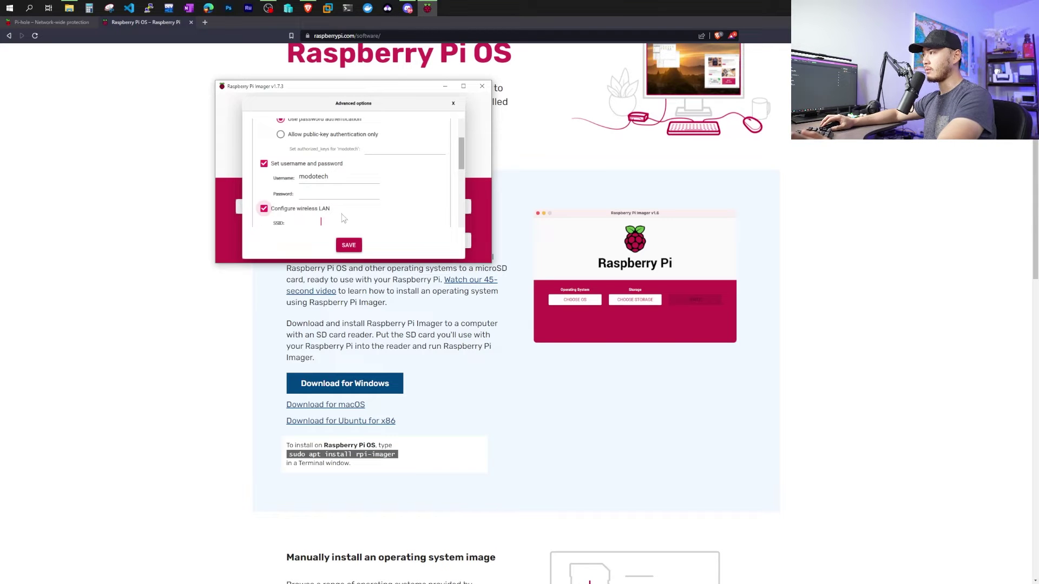
{"action": "scroll", "coordinate": [335, 222], "scroll_direction": "down", "scroll_amount": 6}
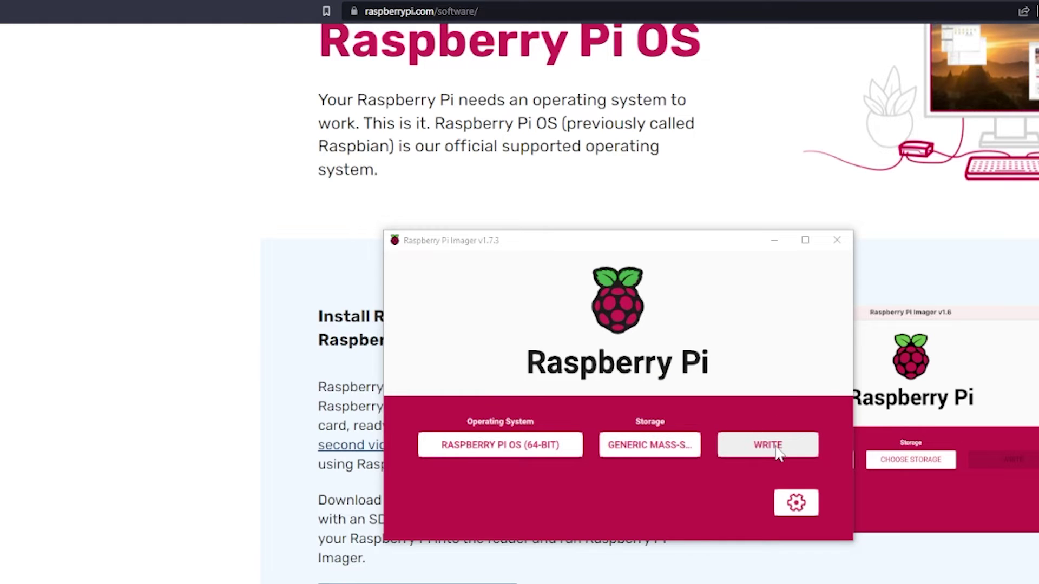
Write Raspberry Pi OS (64-bit) to the USB device, confirming the erase warning
{"action": "left_click", "coordinate": [776, 450]}
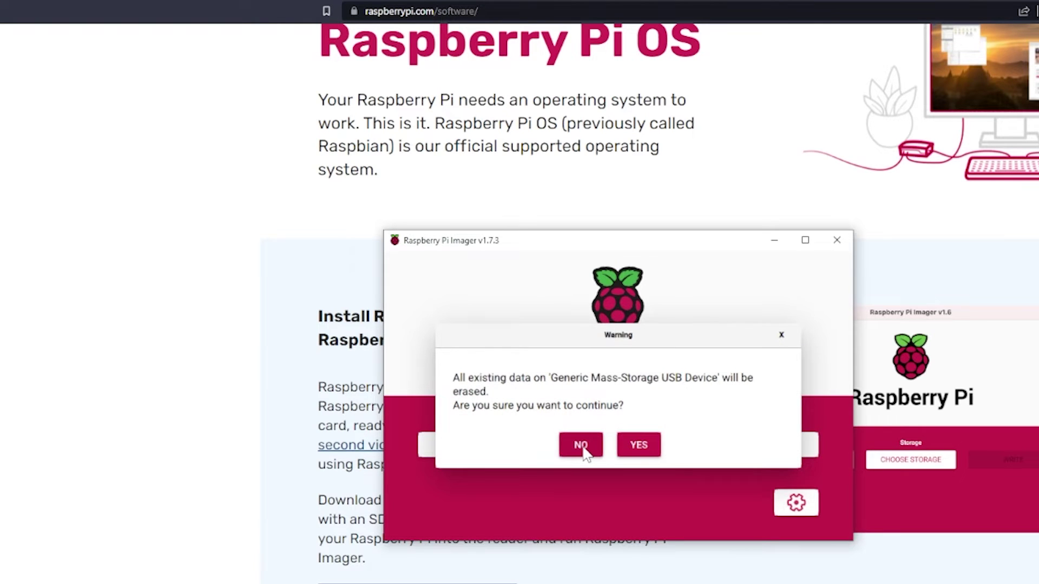
{"action": "left_click", "coordinate": [641, 450]}
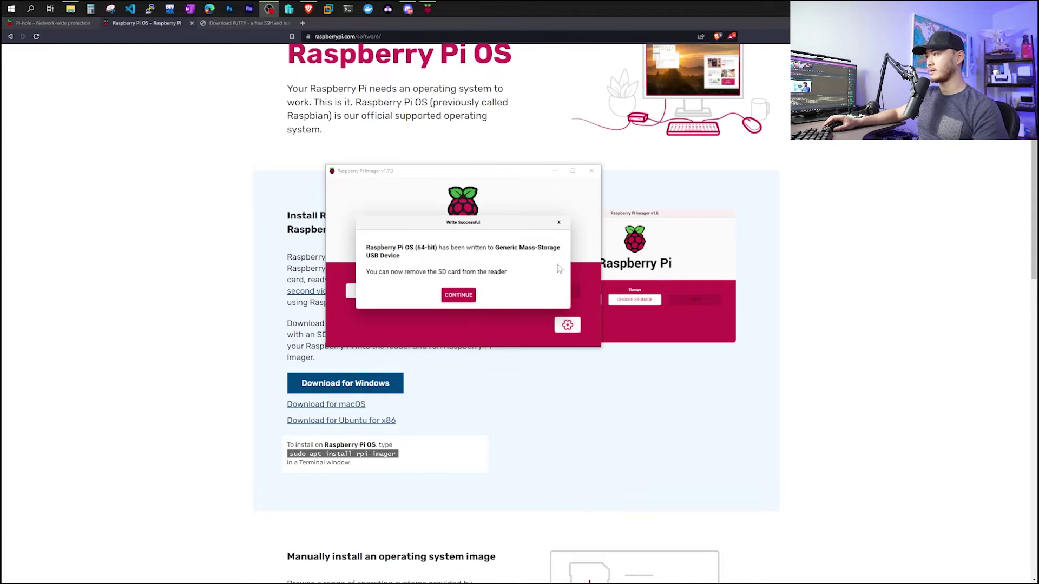
{"action": "left_click", "coordinate": [459, 294]}
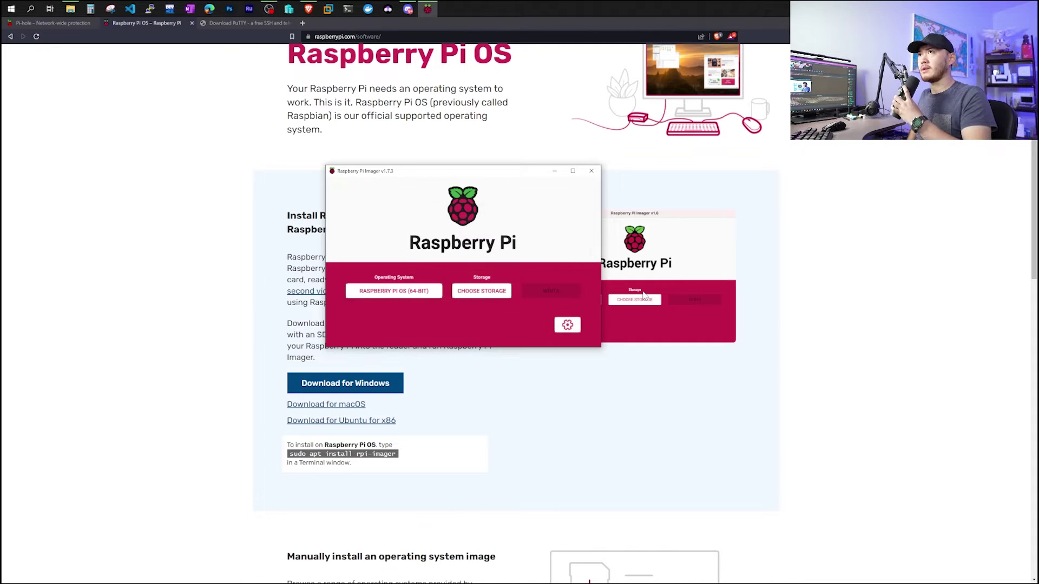
{"action": "left_click", "coordinate": [591, 171]}
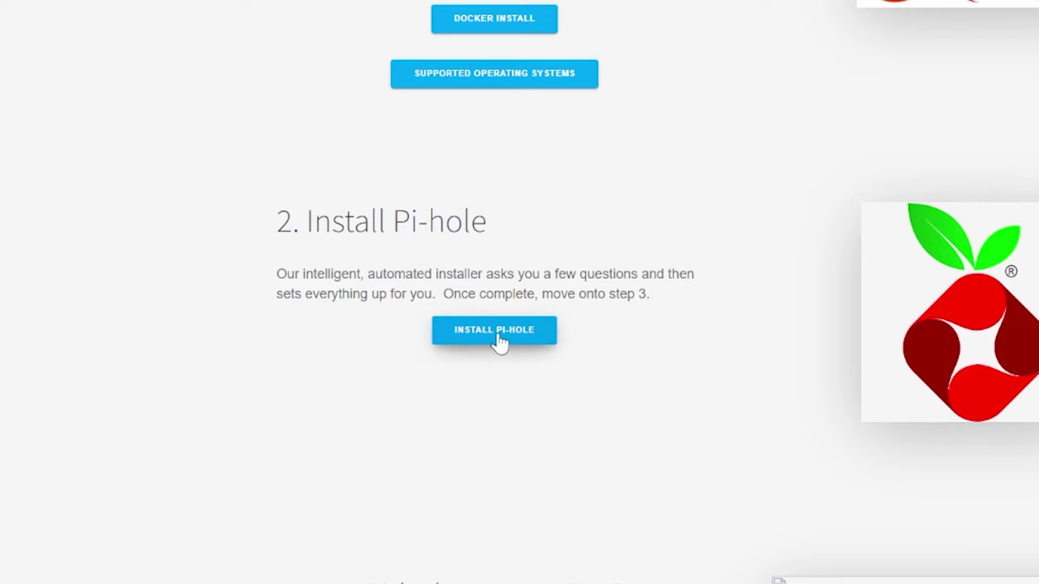
{"action": "left_click", "coordinate": [497, 337]}
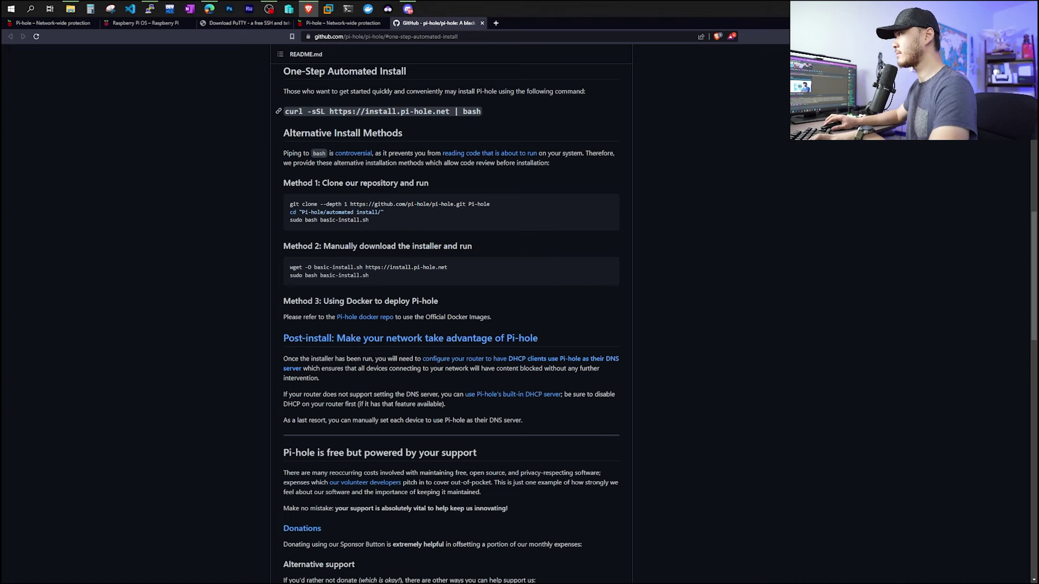
{"action": "left_click_drag", "start_coordinate": [481, 111], "coordinate": [285, 112]}
{"action": "key", "text": "ctrl+c"}
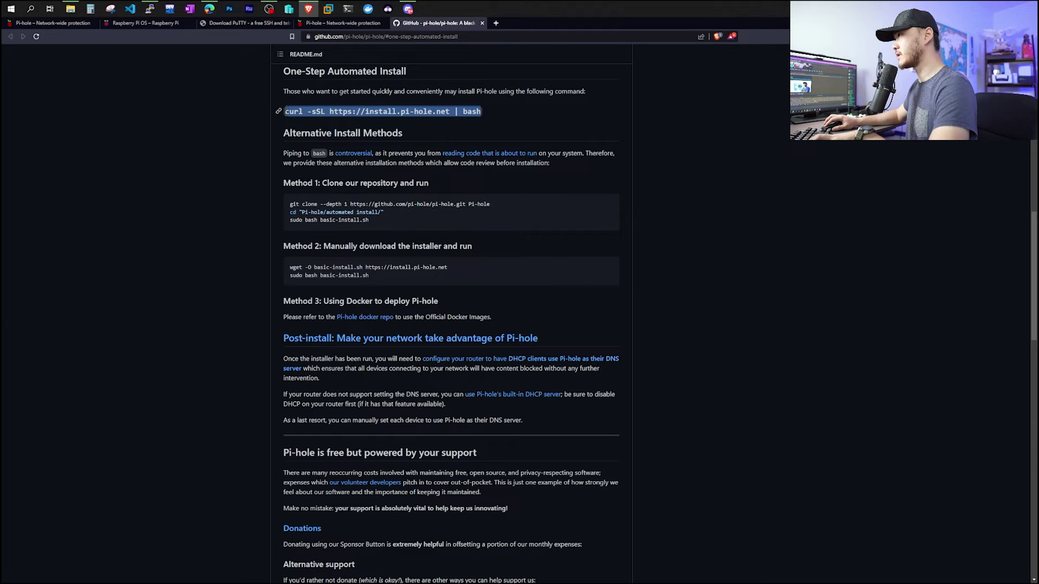
{"action": "key", "text": "alt+Tab"}
{"action": "right_click", "coordinate": [439, 219]}
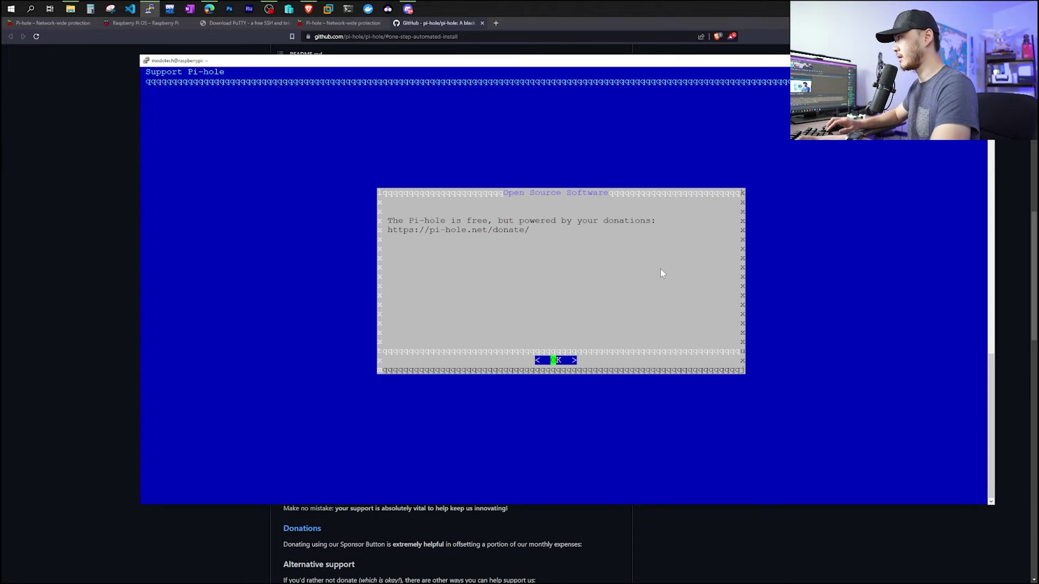
Acknowledge the installer notices and keep 192.168.1.197/24 with gateway 192.168.1.1 as the static IP
{"action": "key", "text": "Return"}
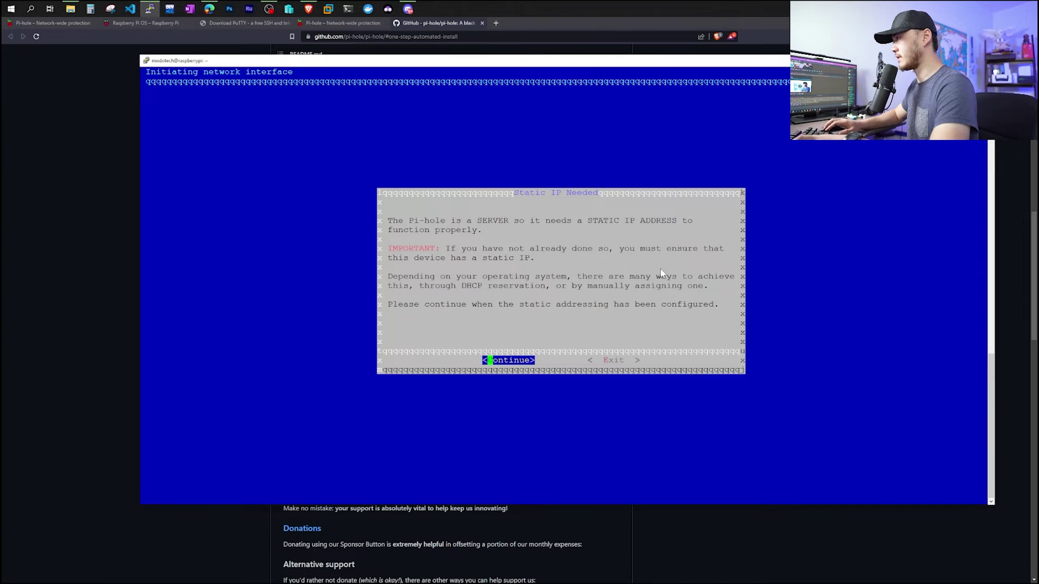
{"action": "key", "text": "Return"}
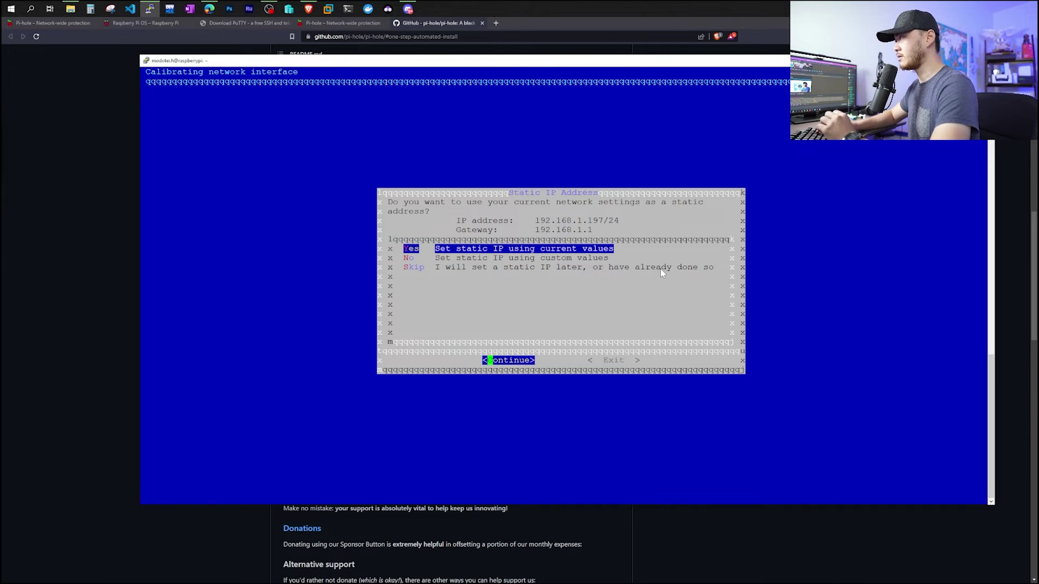
{"action": "key", "text": "Return"}
{"action": "key", "text": "Return"}
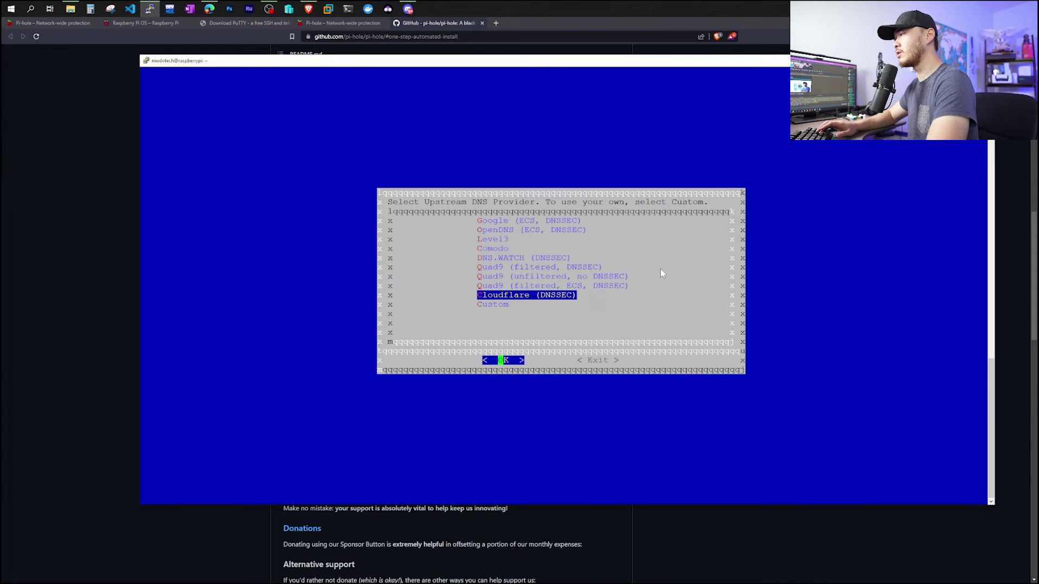
Accept Cloudflare (DNSSEC) as Pi-hole's upstream DNS provider
{"action": "key", "text": "Return"}
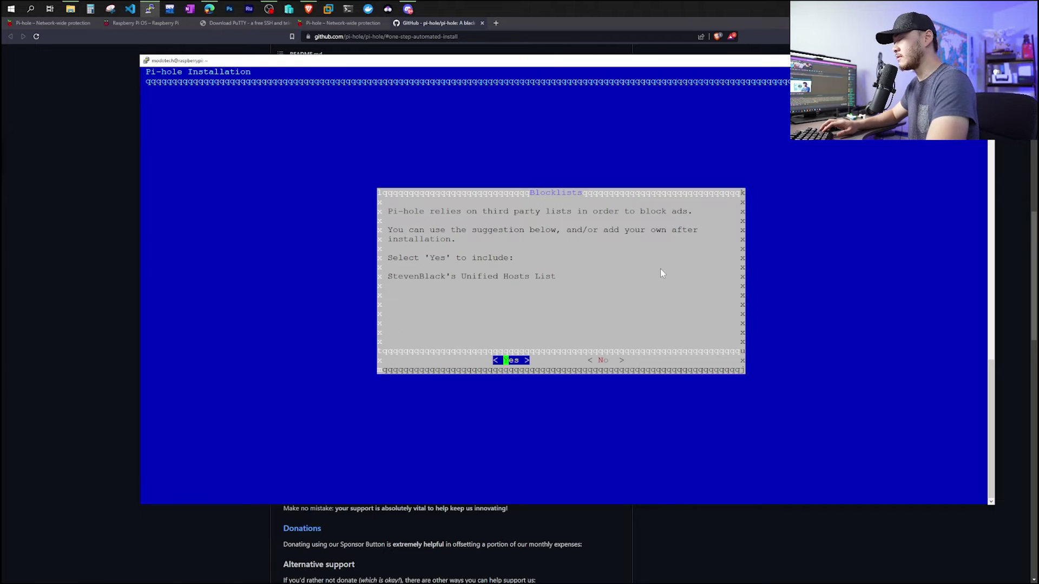
Accept StevenBlack's Unified Hosts List, the Admin Web Interface, and lighttpd with its PHP modules
{"action": "key", "text": "Return"}
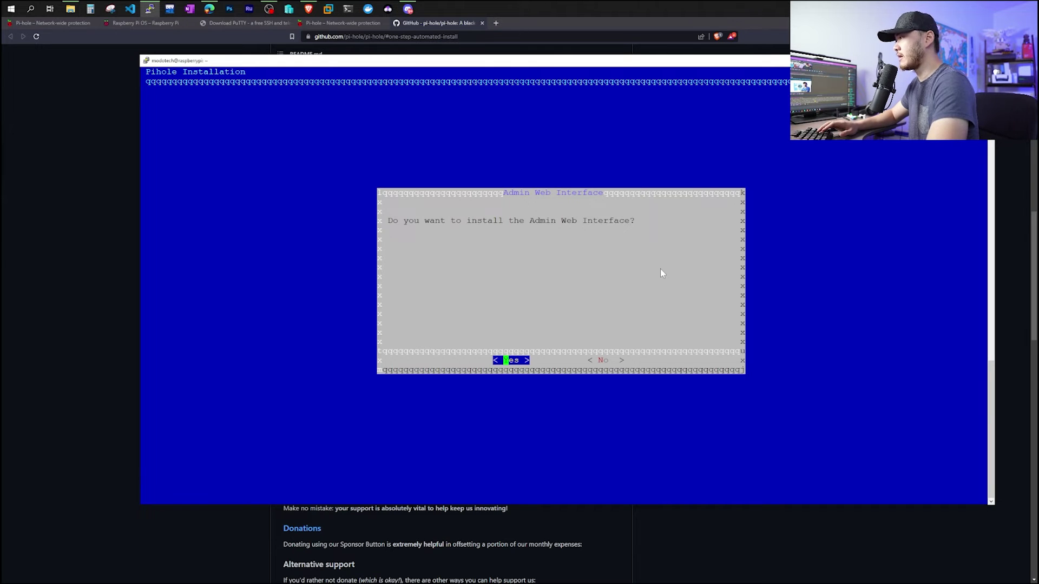
{"action": "key", "text": "Return"}
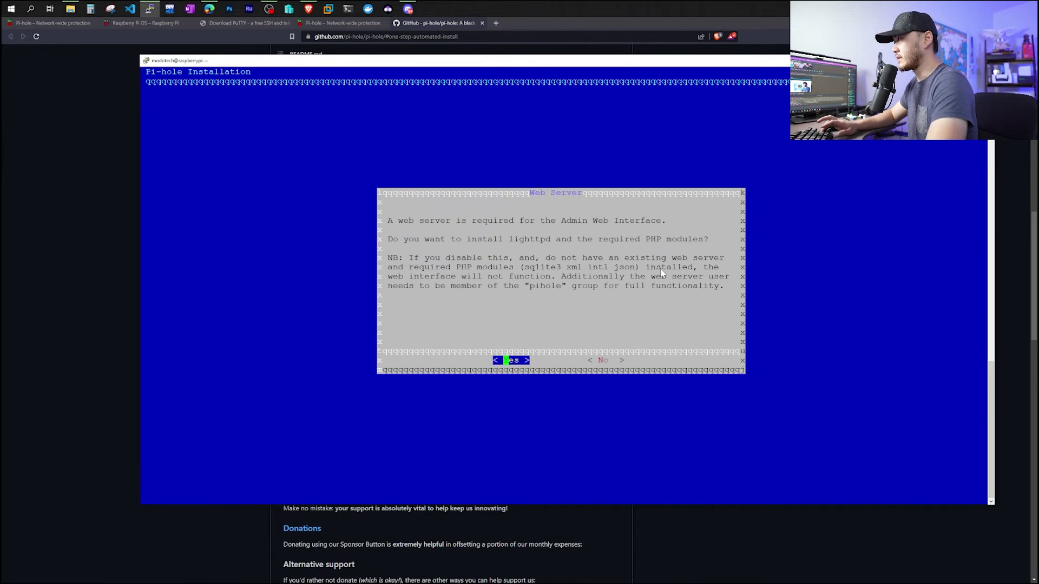
{"action": "key", "text": "Return"}
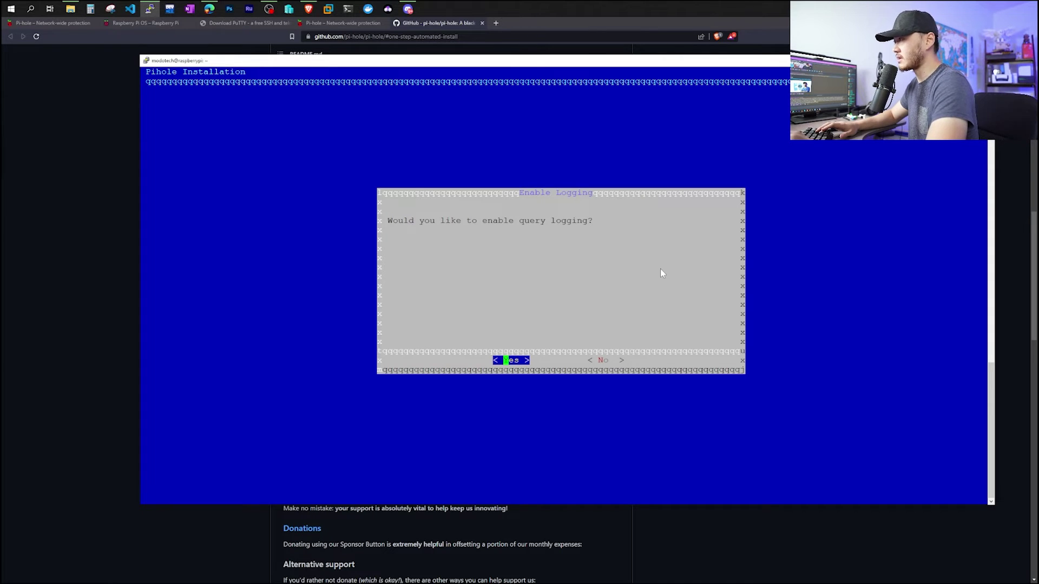
Enable query logging and continue to the Installation Complete summary for 192.168.1.197
{"action": "key", "text": "Return"}
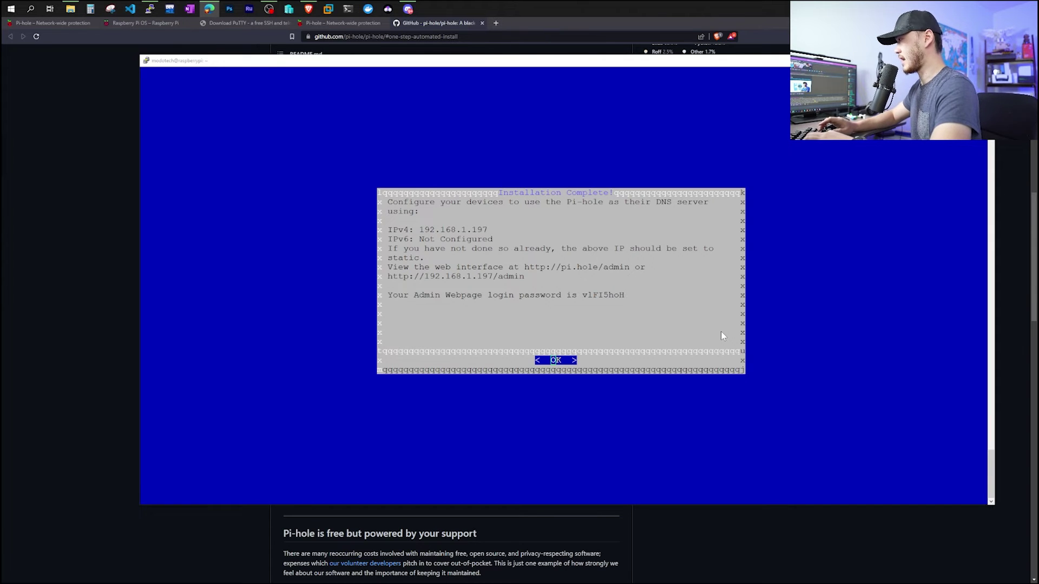
Close the installation summary and run 'pihole -a -p' to change the admin password
{"action": "left_click", "coordinate": [662, 339]}
{"action": "key", "text": "Return"}
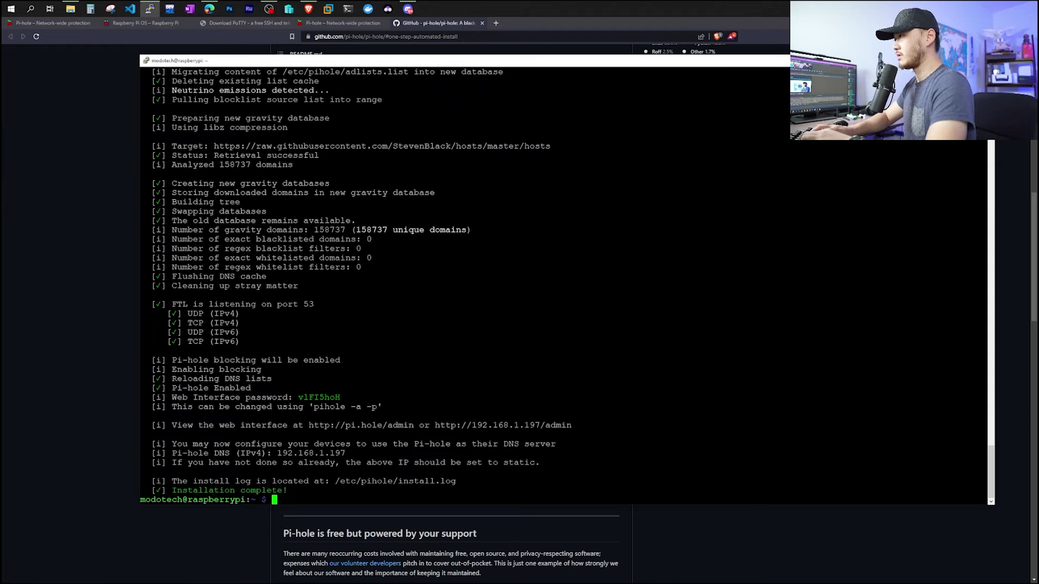
{"action": "type", "text": "pihole -"}
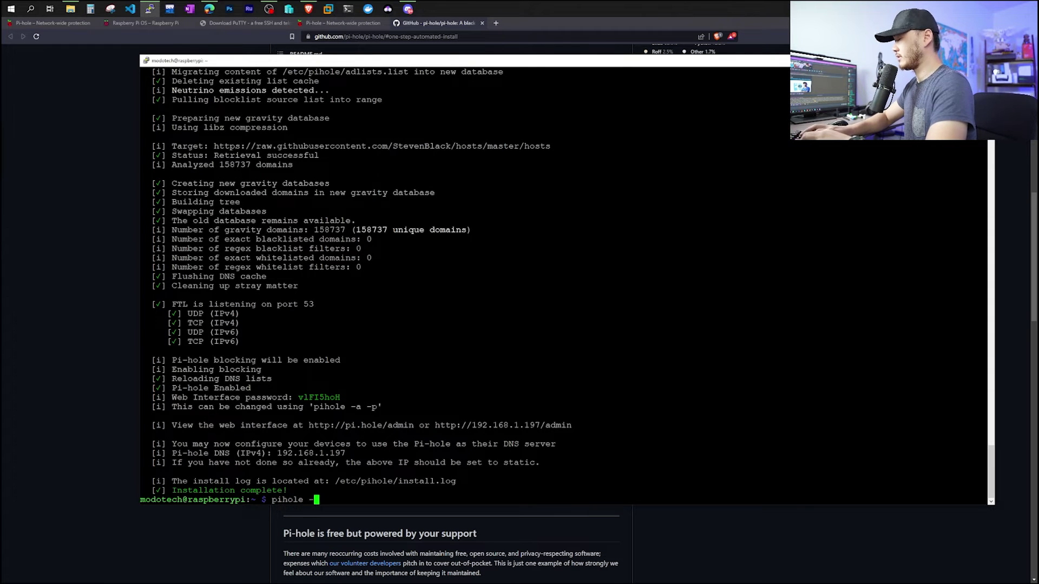
{"action": "type", "text": "a -p"}
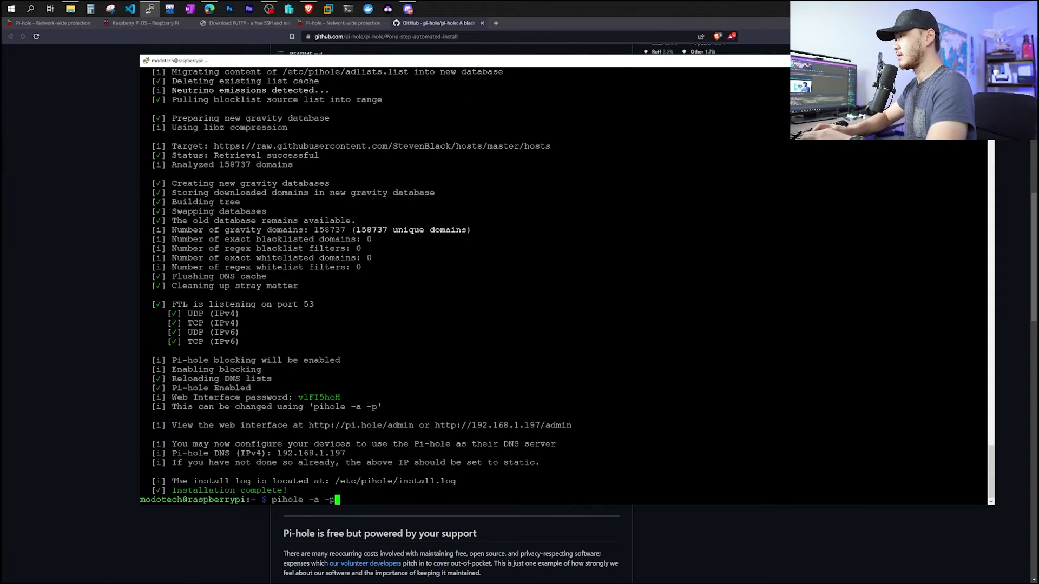
{"action": "key", "text": "Return"}
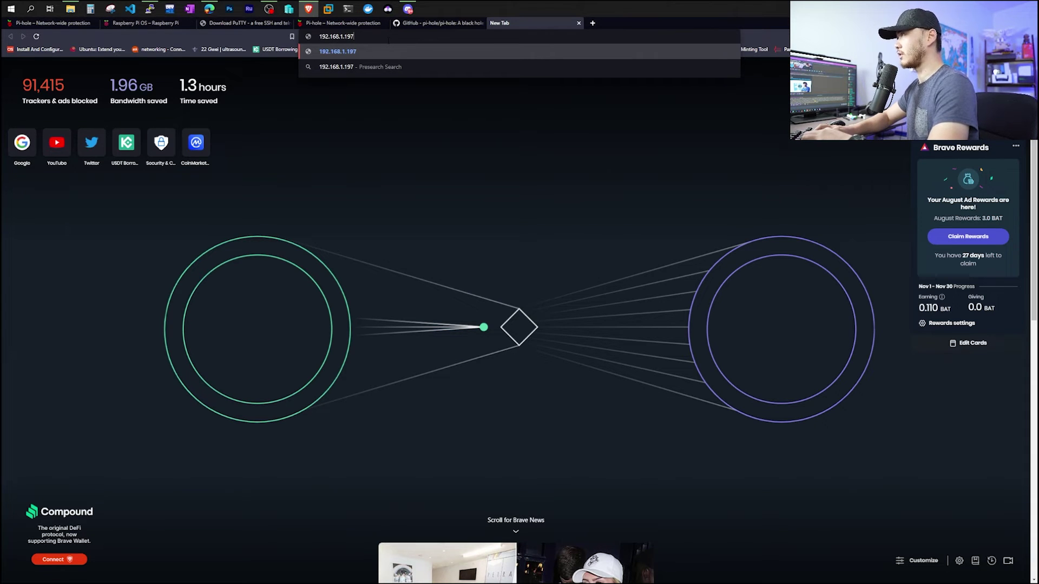
Open 192.168.1.197/admin and log in to the Pi-hole web dashboard
{"action": "key", "text": "Return"}
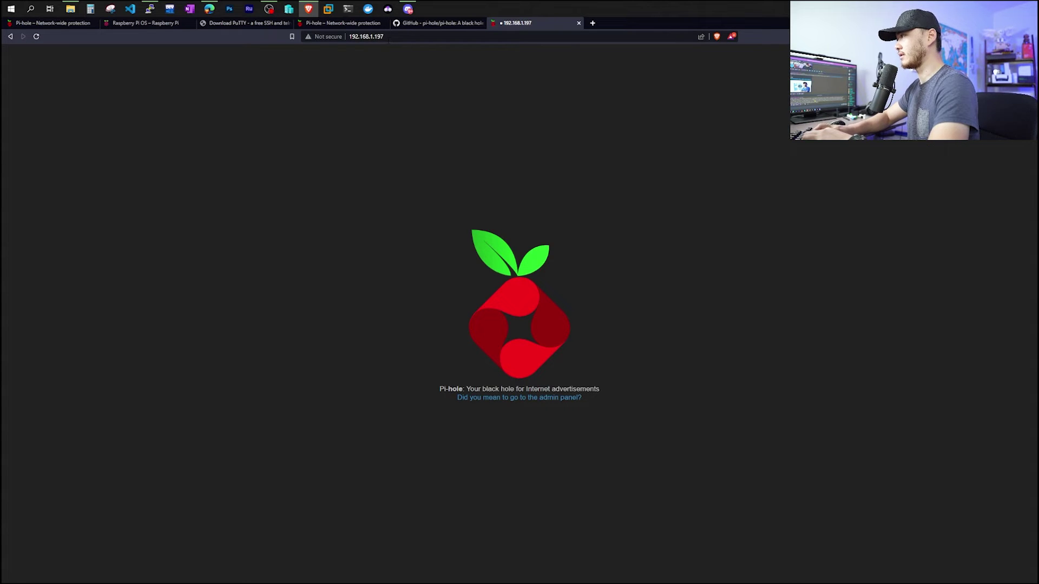
{"action": "left_click", "coordinate": [385, 37]}
{"action": "type", "text": "/admin"}
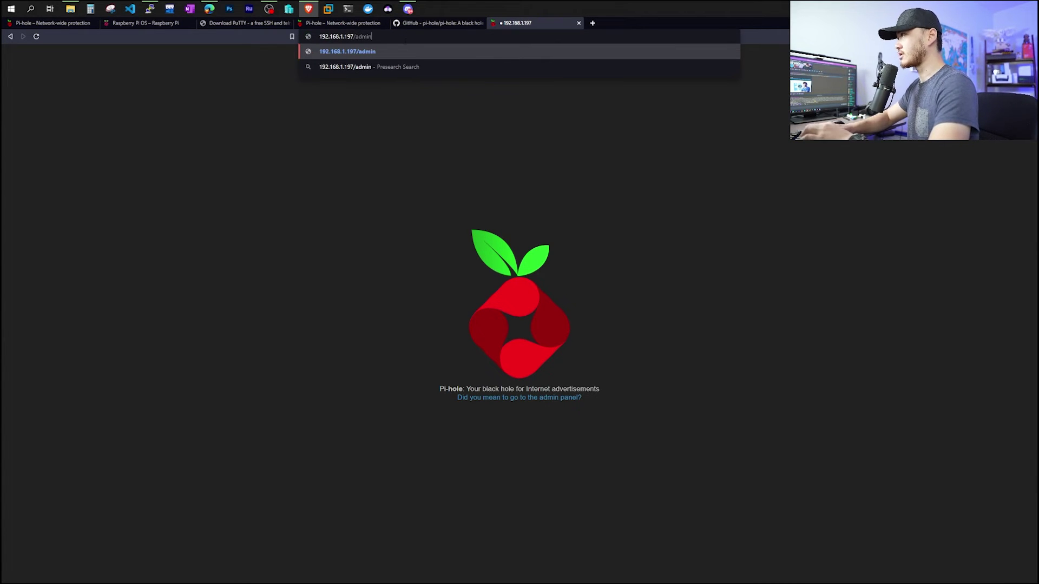
{"action": "key", "text": "Return"}
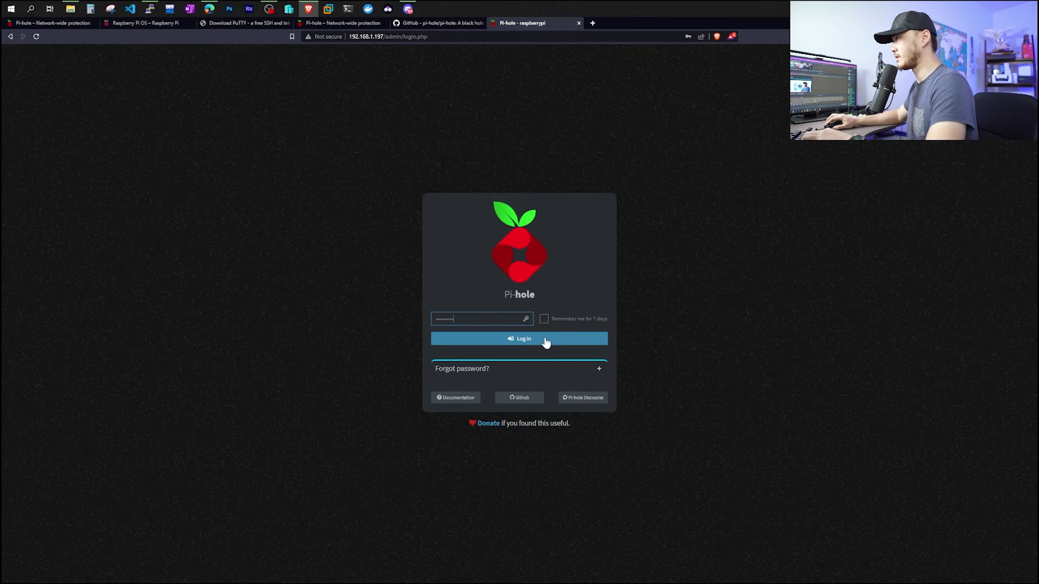
{"action": "left_click", "coordinate": [542, 336]}
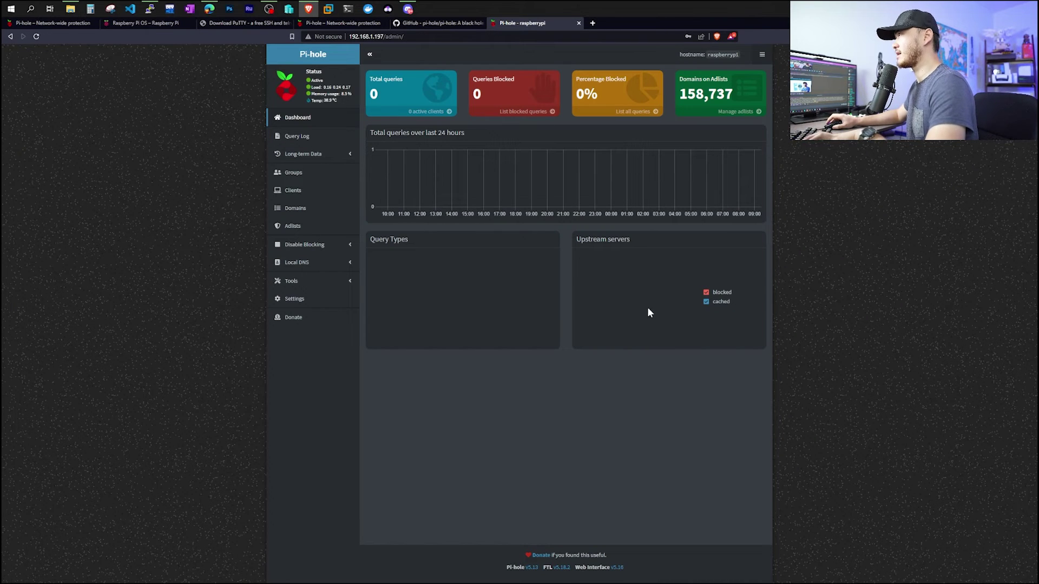
Zoom the dashboard, then check the Query Log is still empty and return to the Dashboard
{"action": "key", "text": "ctrl+plus"}
{"action": "key", "text": "ctrl+plus"}
{"action": "key", "text": "ctrl+plus"}
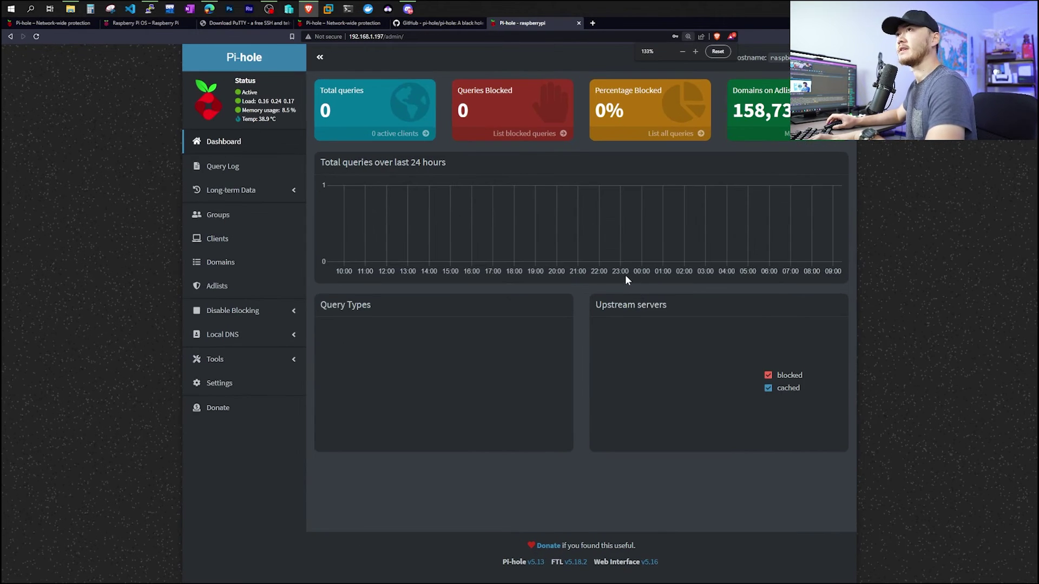
{"action": "key", "text": "ctrl+plus"}
{"action": "key", "text": "ctrl+plus"}
{"action": "key", "text": "ctrl+plus"}
{"action": "key", "text": "ctrl+plus"}
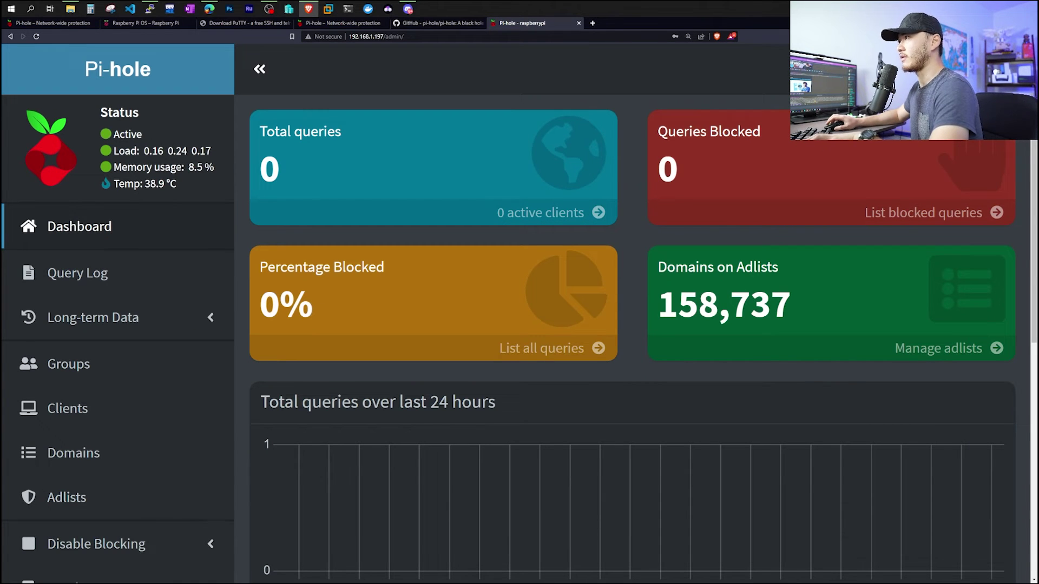
{"action": "key", "text": "ctrl+0"}
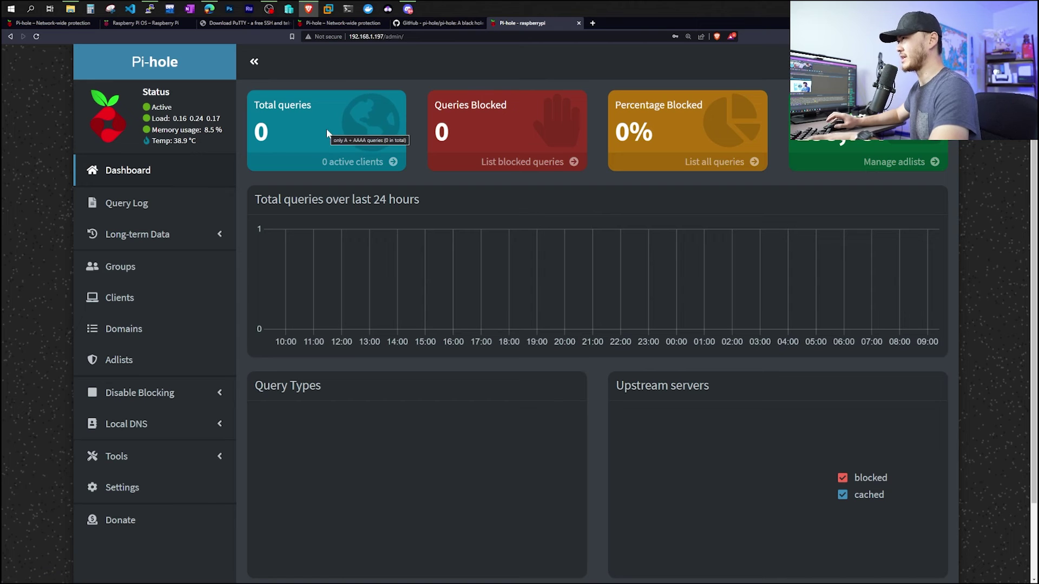
{"action": "left_click", "coordinate": [186, 204]}
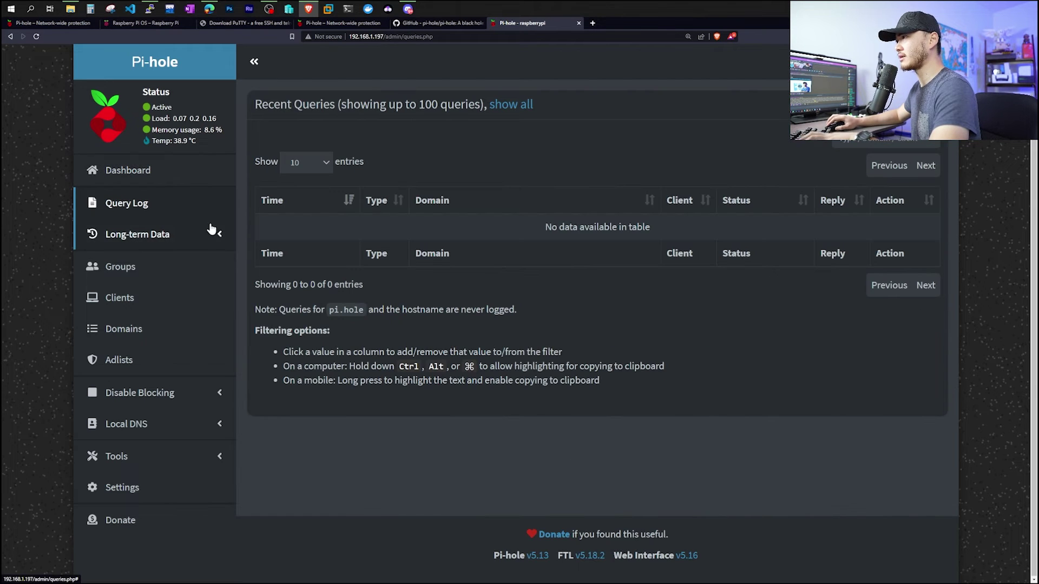
{"action": "key", "text": "alt+Left"}
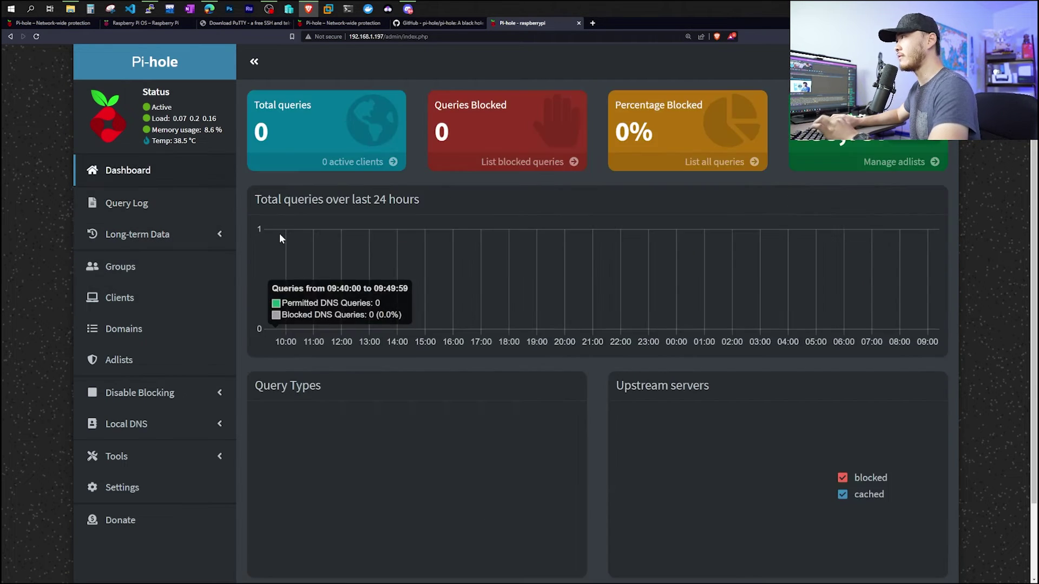
{"action": "mouse_move", "coordinate": [268, 231]}
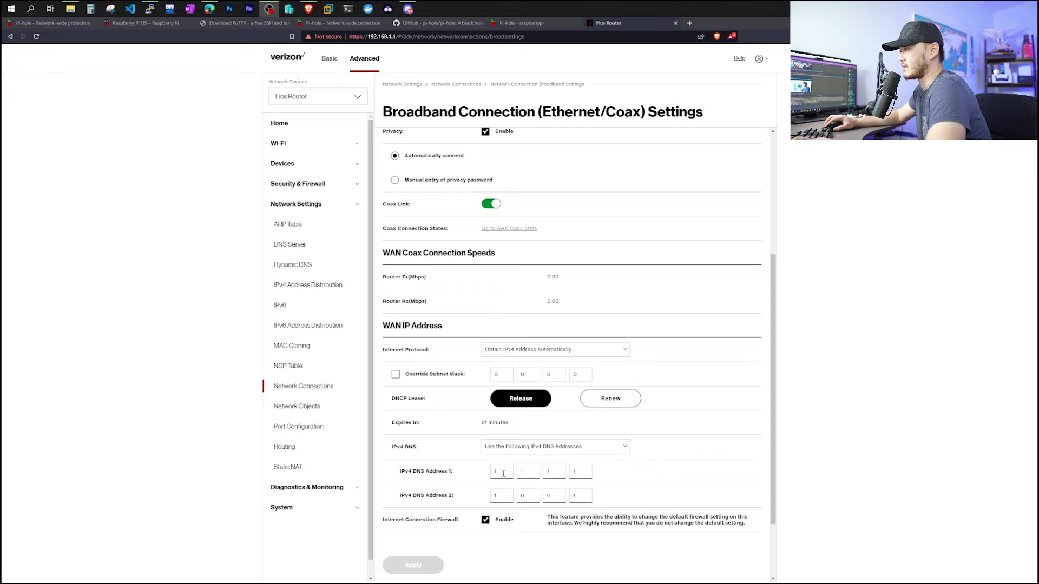
Set the router's IPv4 DNS Address 1 to 192.168.1.197, then return to Pi-hole
{"action": "left_click", "coordinate": [527, 471]}
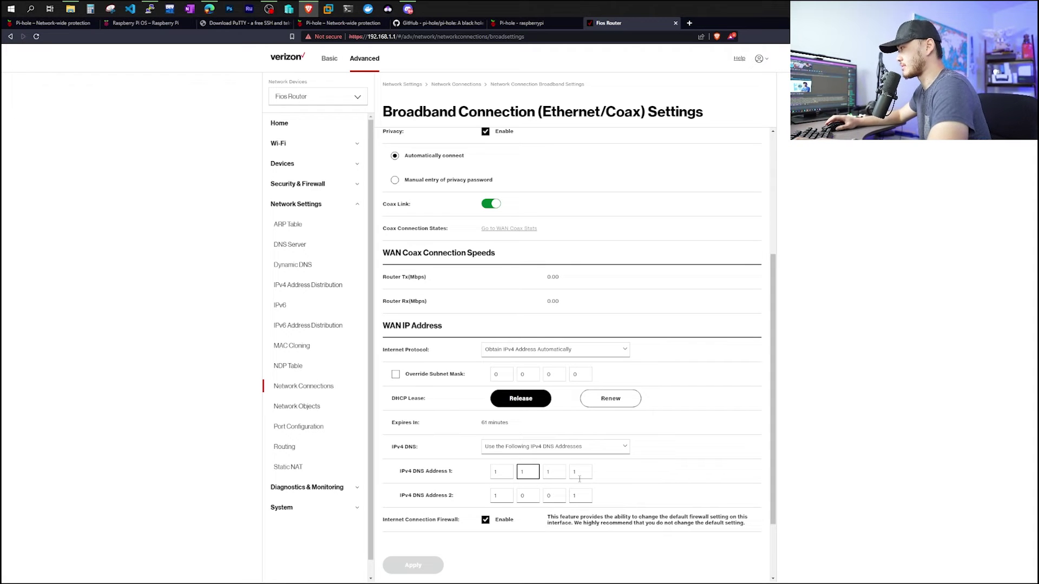
{"action": "type", "text": "192"}
{"action": "double_click", "coordinate": [532, 471]}
{"action": "type", "text": "168"}
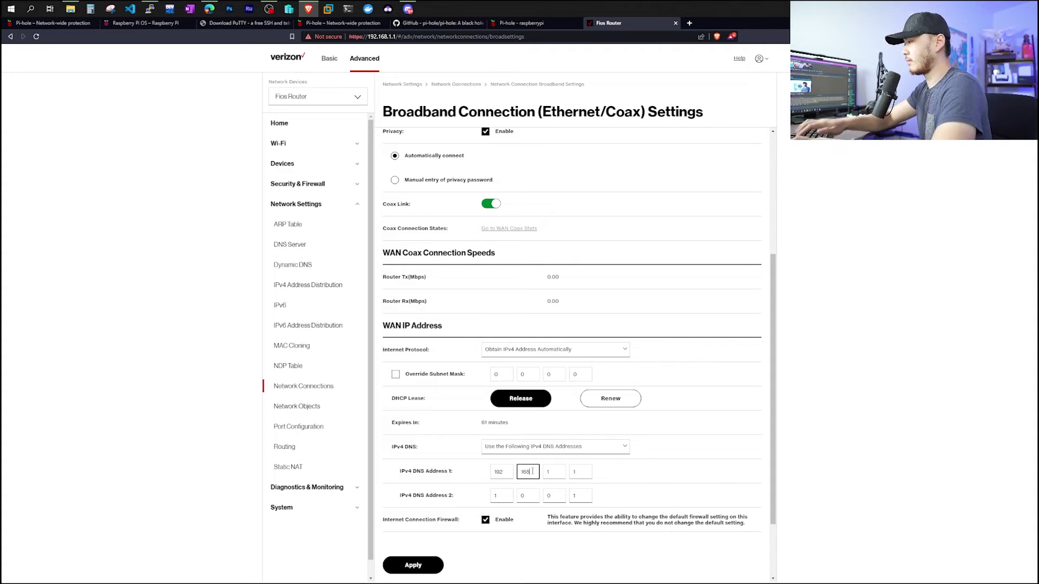
{"action": "left_click", "coordinate": [581, 475]}
{"action": "type", "text": "197"}
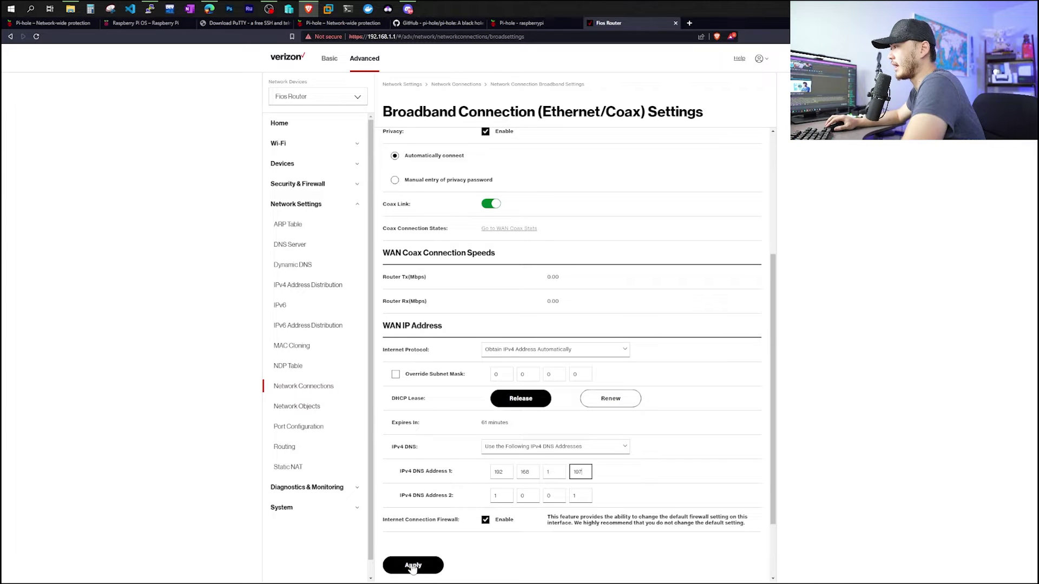
{"action": "key", "text": "ctrl+shift+Tab"}
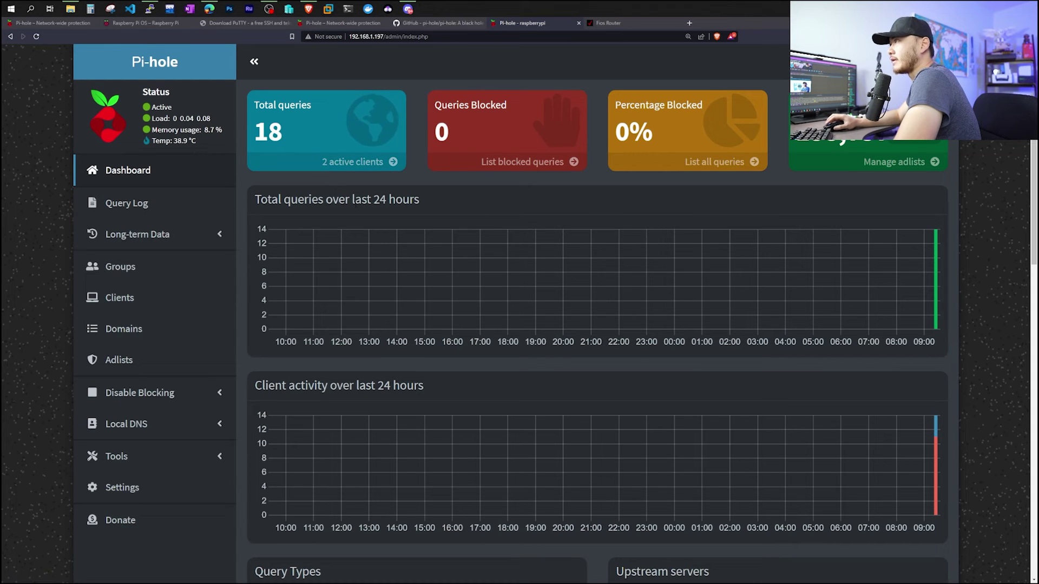
Review the 2 active clients in Network overview, then scroll through Query Log's recent queries
{"action": "left_click", "coordinate": [353, 162]}
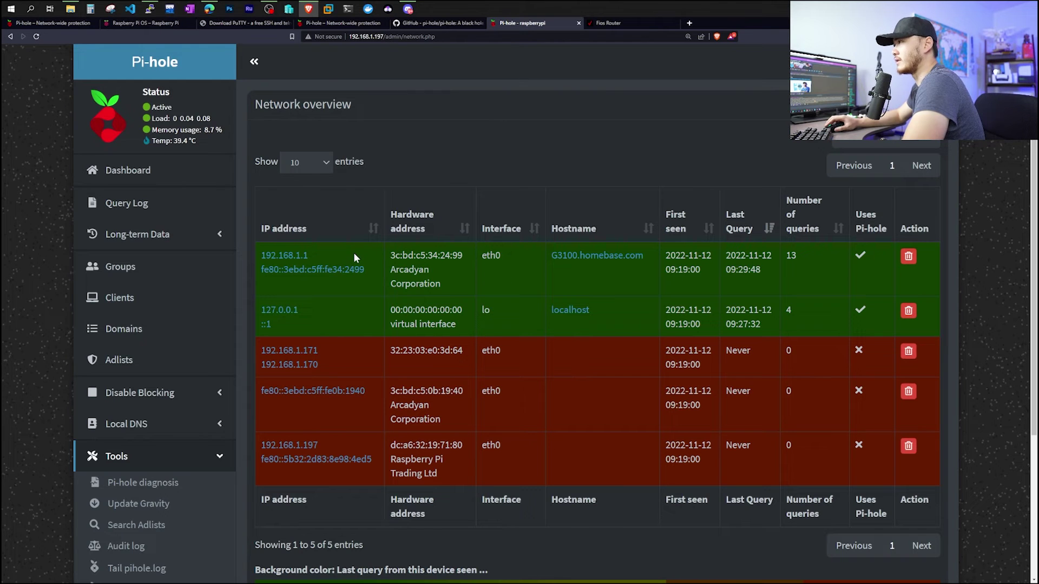
{"action": "left_click", "coordinate": [195, 170]}
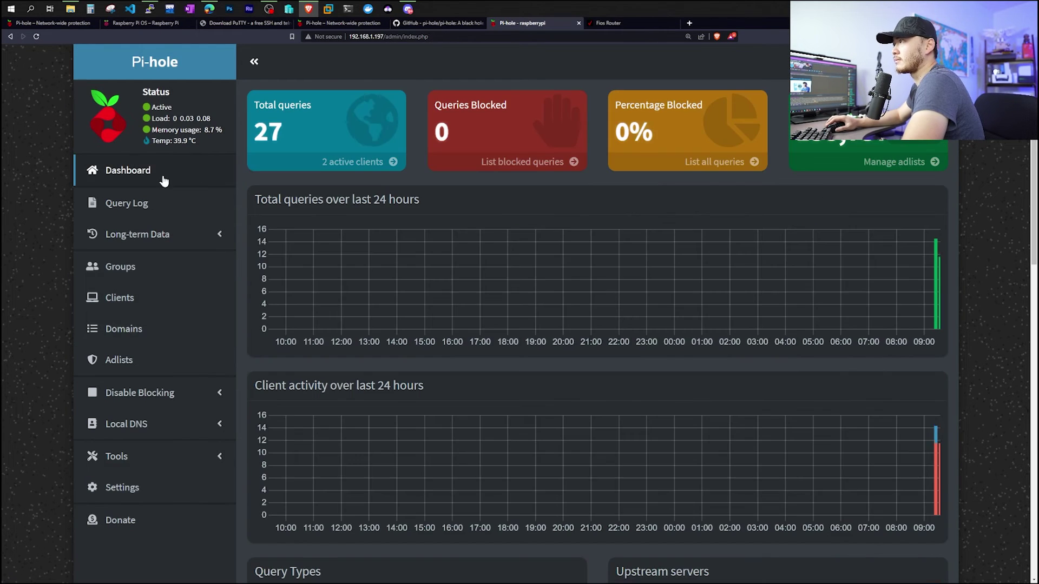
{"action": "left_click", "coordinate": [144, 203]}
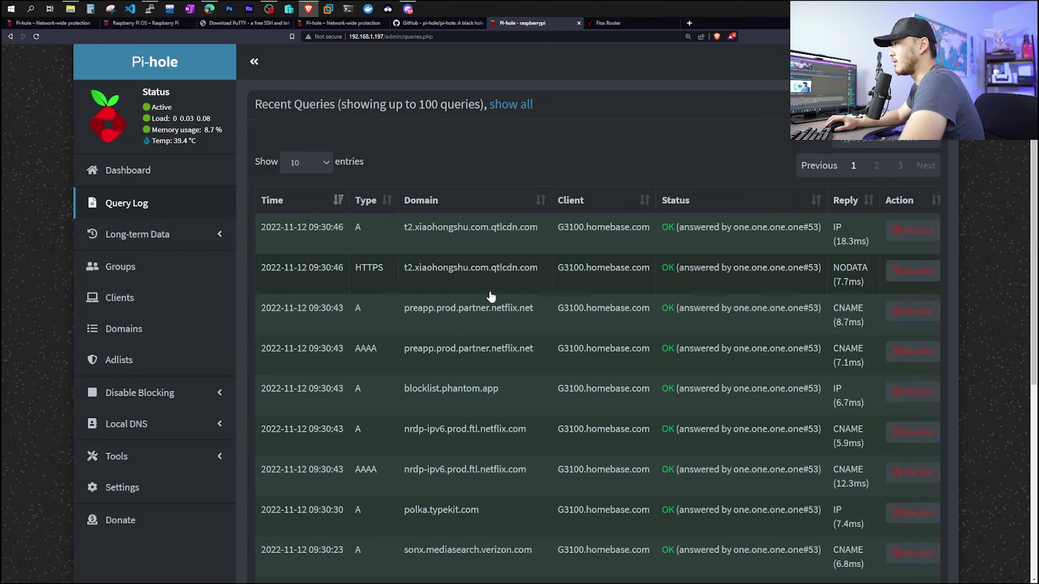
{"action": "scroll", "coordinate": [490, 297], "scroll_direction": "down", "scroll_amount": 1}
{"action": "scroll", "coordinate": [490, 298], "scroll_direction": "down", "scroll_amount": 3}
{"action": "scroll", "coordinate": [492, 282], "scroll_direction": "up", "scroll_amount": 3}
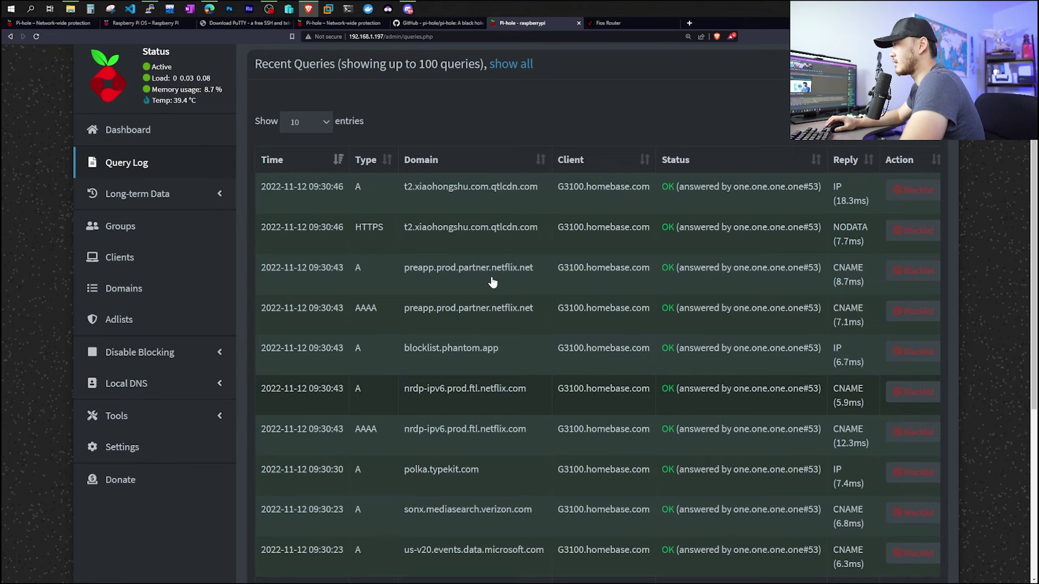
{"action": "scroll", "coordinate": [540, 359], "scroll_direction": "down", "scroll_amount": 1}
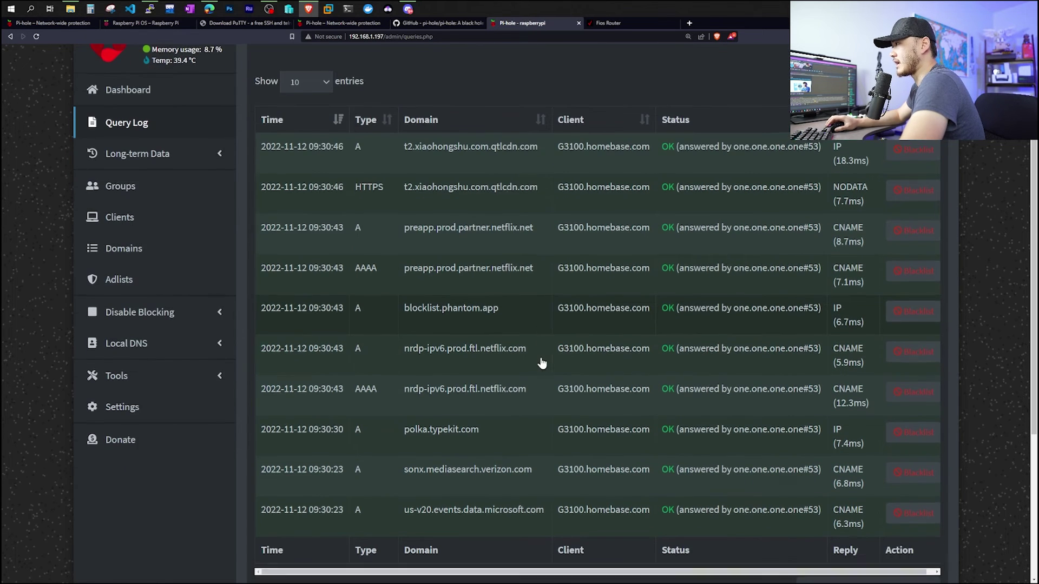
{"action": "scroll", "coordinate": [541, 358], "scroll_direction": "down", "scroll_amount": 1}
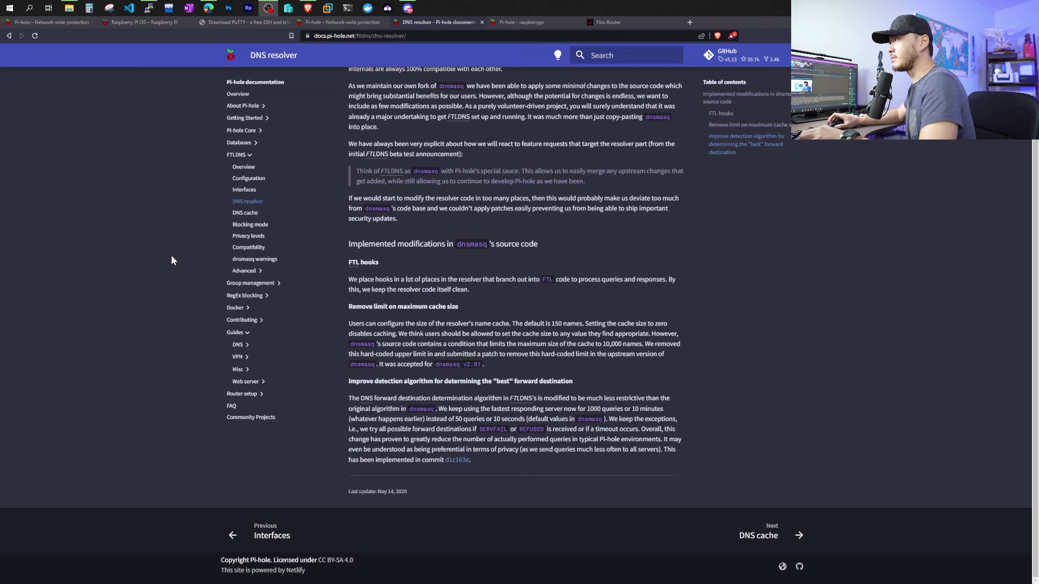
Open the docs' Guides > DNS > unbound page and scroll to 'Setting up Pi-hole as a recursive DNS server'
{"action": "scroll", "coordinate": [171, 257], "scroll_direction": "up", "scroll_amount": 4}
{"action": "scroll", "coordinate": [172, 255], "scroll_direction": "down", "scroll_amount": 4}
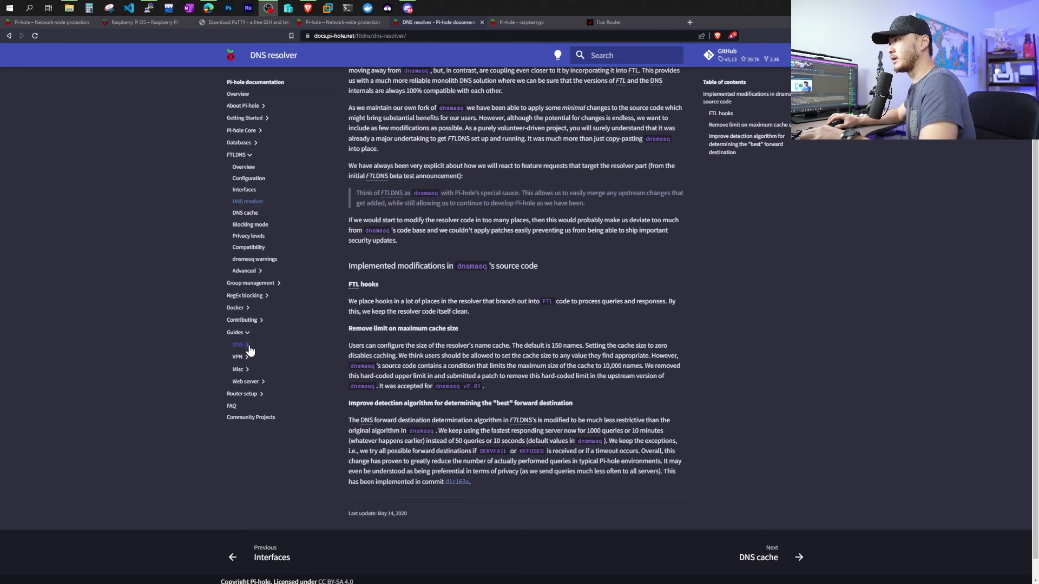
{"action": "left_click", "coordinate": [248, 346]}
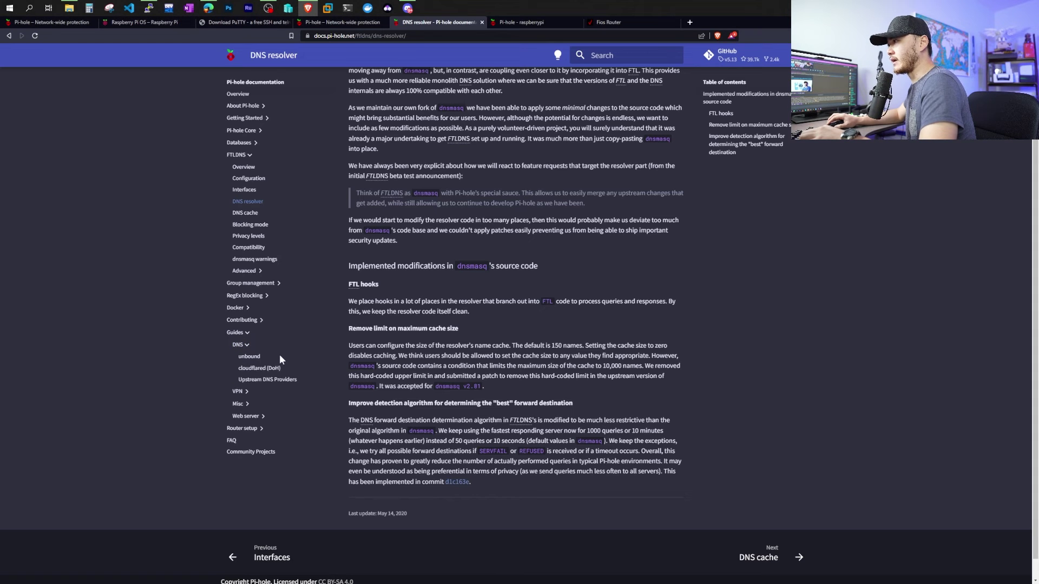
{"action": "left_click", "coordinate": [248, 357]}
{"action": "scroll", "coordinate": [258, 362], "scroll_direction": "down", "scroll_amount": 3}
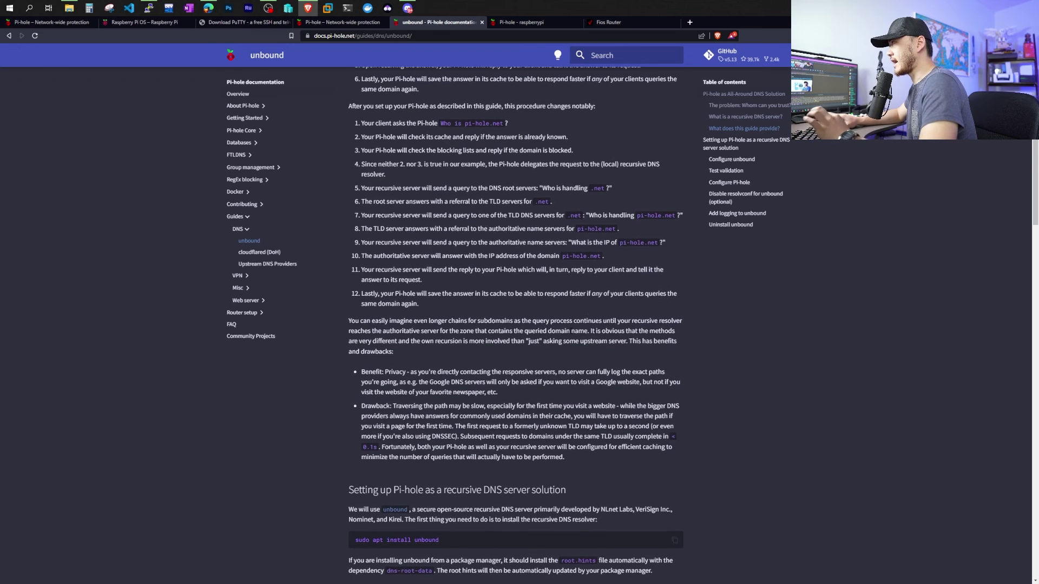
{"action": "scroll", "coordinate": [564, 335], "scroll_direction": "down", "scroll_amount": 3}
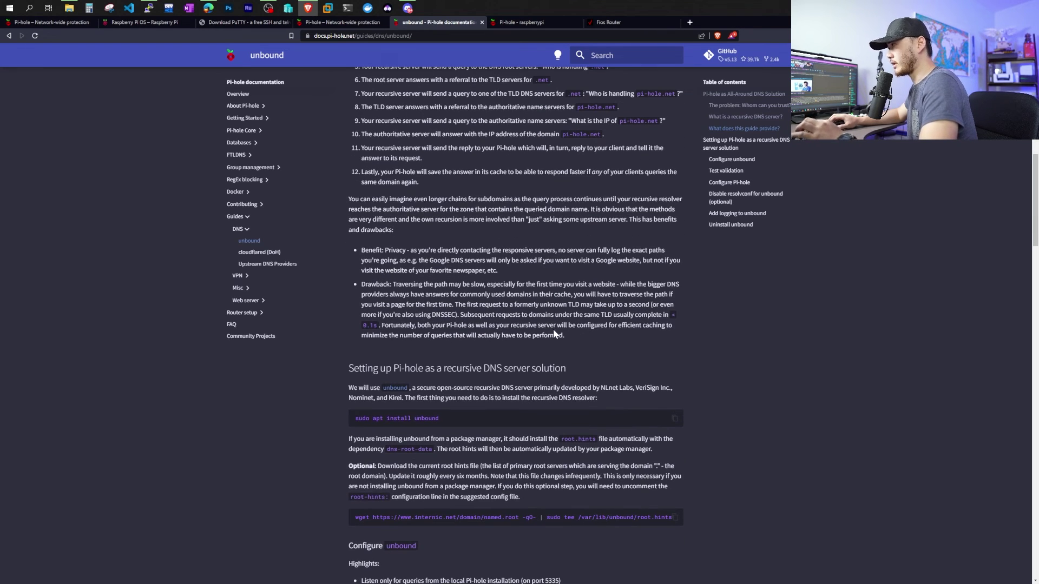
{"action": "scroll", "coordinate": [551, 329], "scroll_direction": "down", "scroll_amount": 2}
Install unbound with 'sudo apt install unbound', confirming with y
{"action": "key", "text": "alt+Tab"}
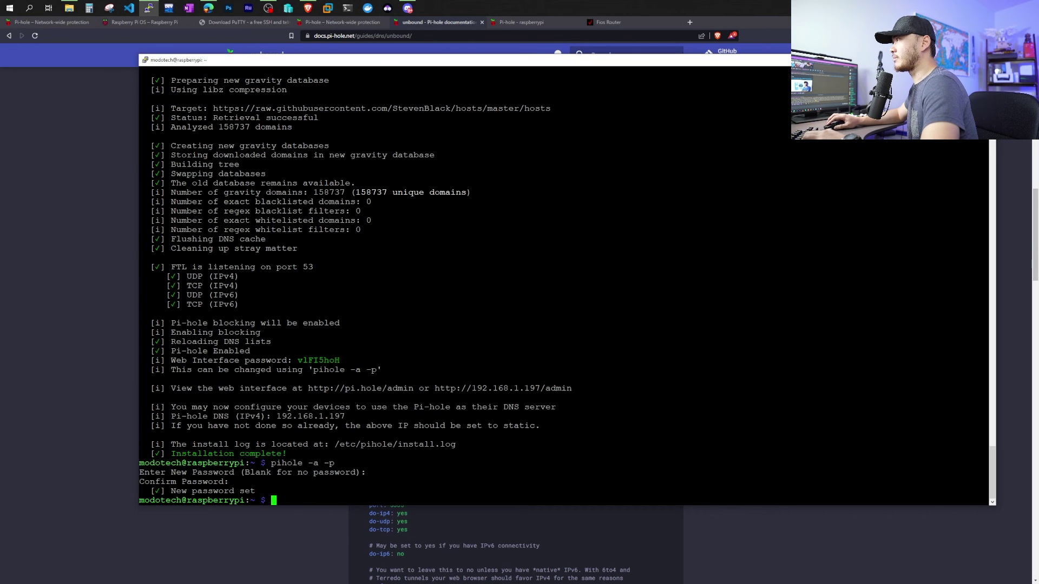
{"action": "left_click_drag", "start_coordinate": [507, 60], "coordinate": [468, 247]}
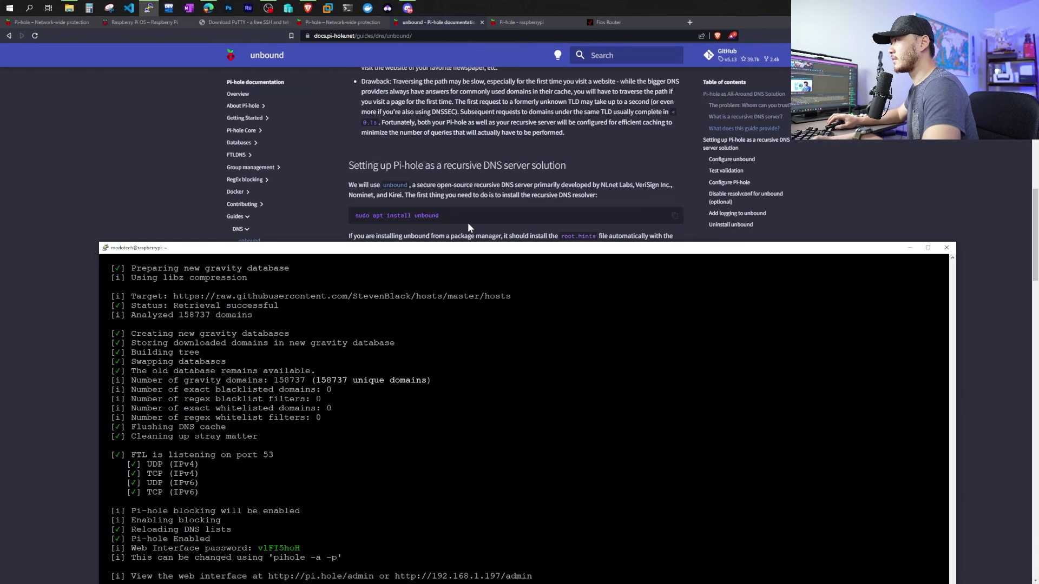
{"action": "left_click", "coordinate": [674, 219]}
{"action": "left_click_drag", "start_coordinate": [379, 247], "coordinate": [482, 40]}
{"action": "right_click", "coordinate": [506, 529]}
{"action": "key", "text": "Return"}
{"action": "type", "text": "y"}
{"action": "key", "text": "Return"}
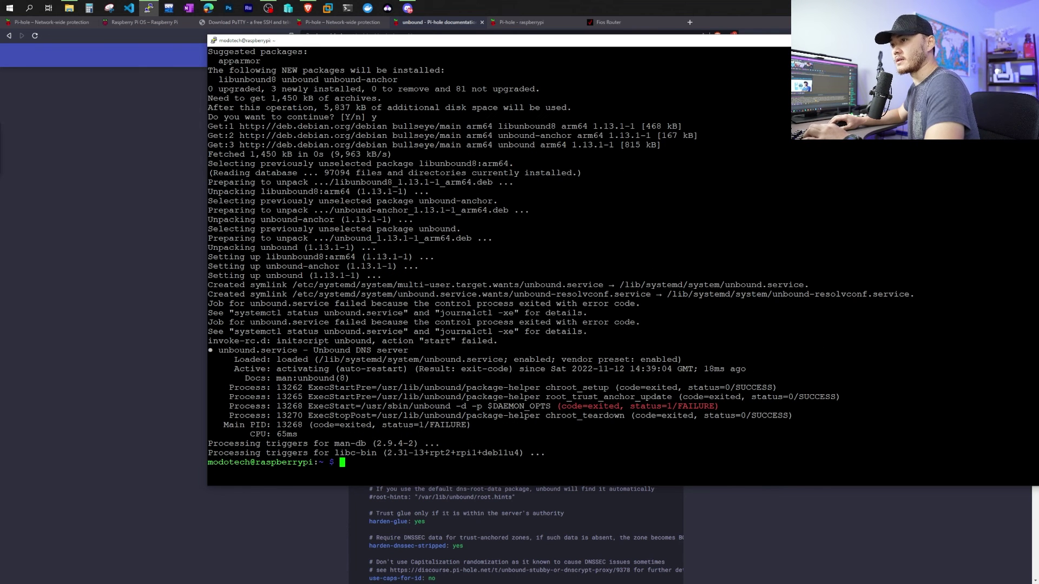
Paste the guide's configuration into pi-hole.conf in nano and save it
{"action": "key", "text": "alt+Tab"}
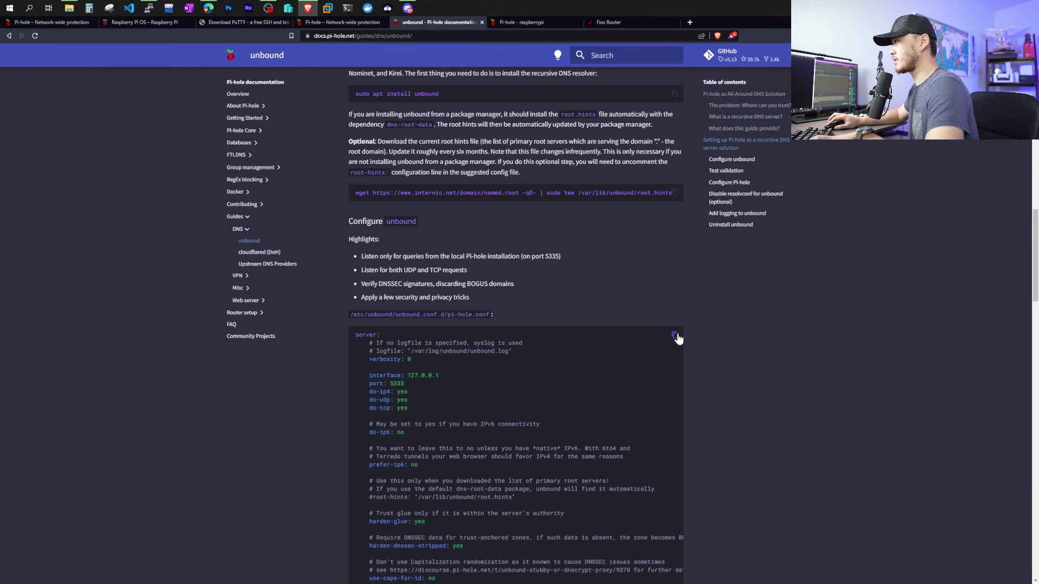
{"action": "left_click", "coordinate": [675, 336]}
{"action": "scroll", "coordinate": [519, 383], "scroll_direction": "down", "scroll_amount": 3}
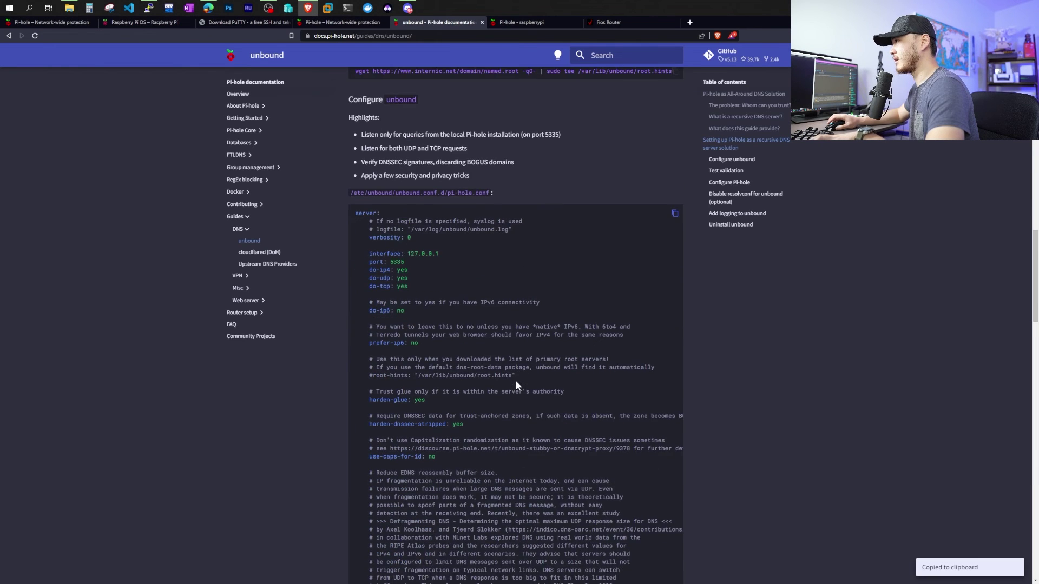
{"action": "scroll", "coordinate": [516, 384], "scroll_direction": "up", "scroll_amount": 2}
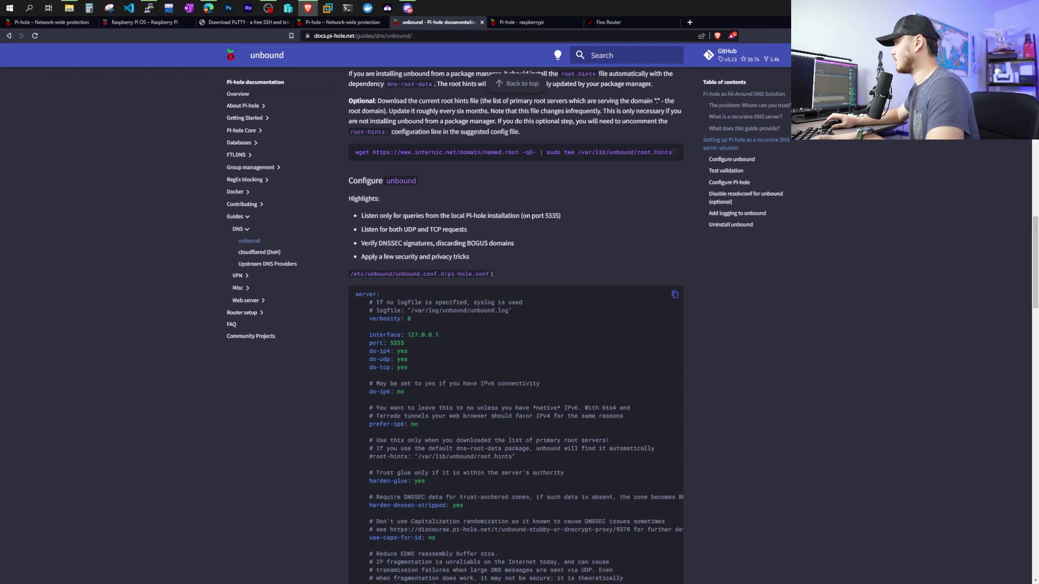
{"action": "key", "text": "alt+Tab"}
{"action": "right_click", "coordinate": [577, 97]}
{"action": "left_click_drag", "start_coordinate": [577, 86], "coordinate": [354, 104]}
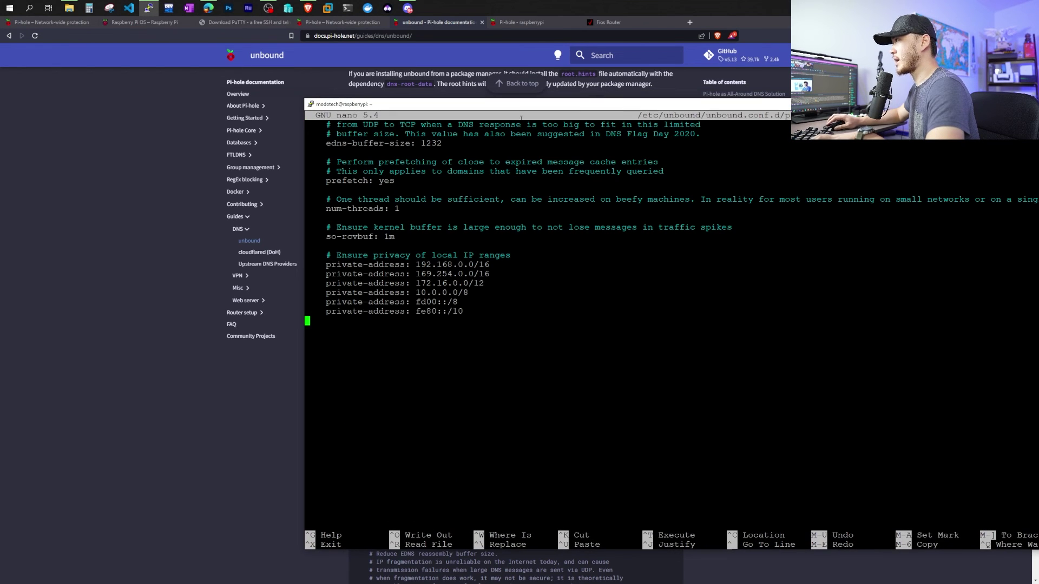
{"action": "left_click_drag", "start_coordinate": [521, 105], "coordinate": [355, 69]}
{"action": "key", "text": "ctrl+x"}
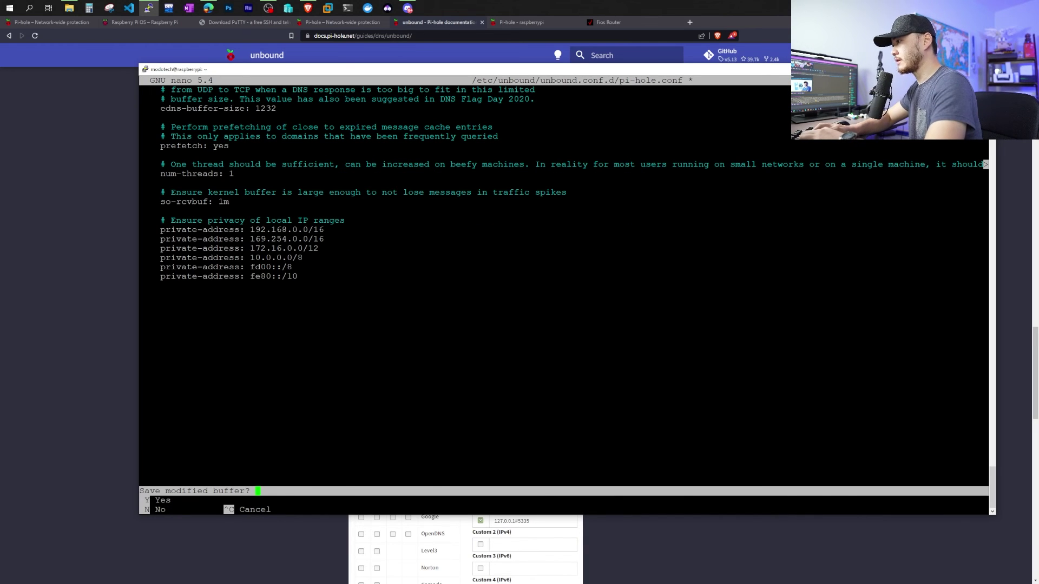
{"action": "key", "text": "y"}
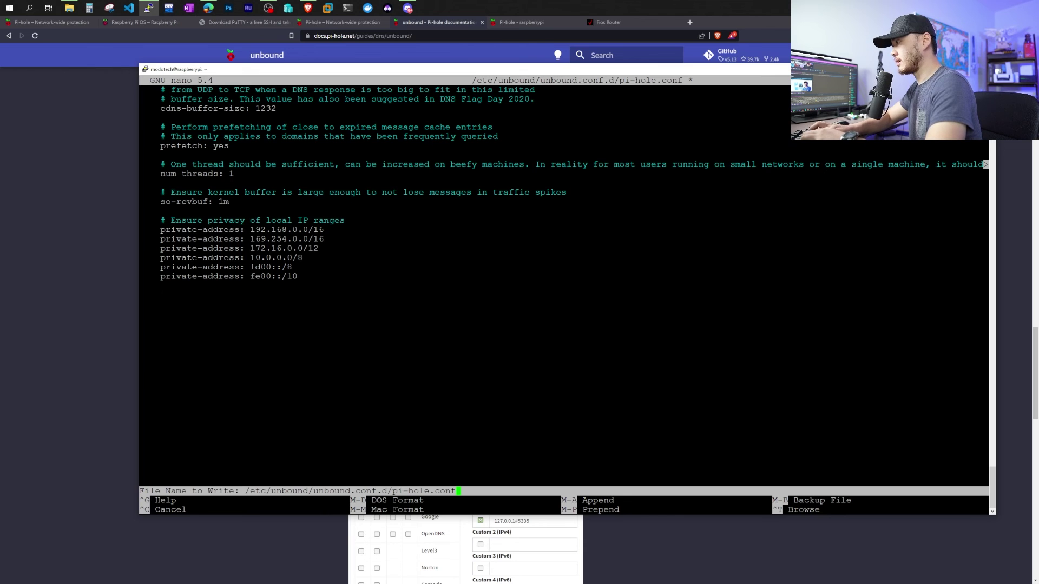
{"action": "key", "text": "Return"}
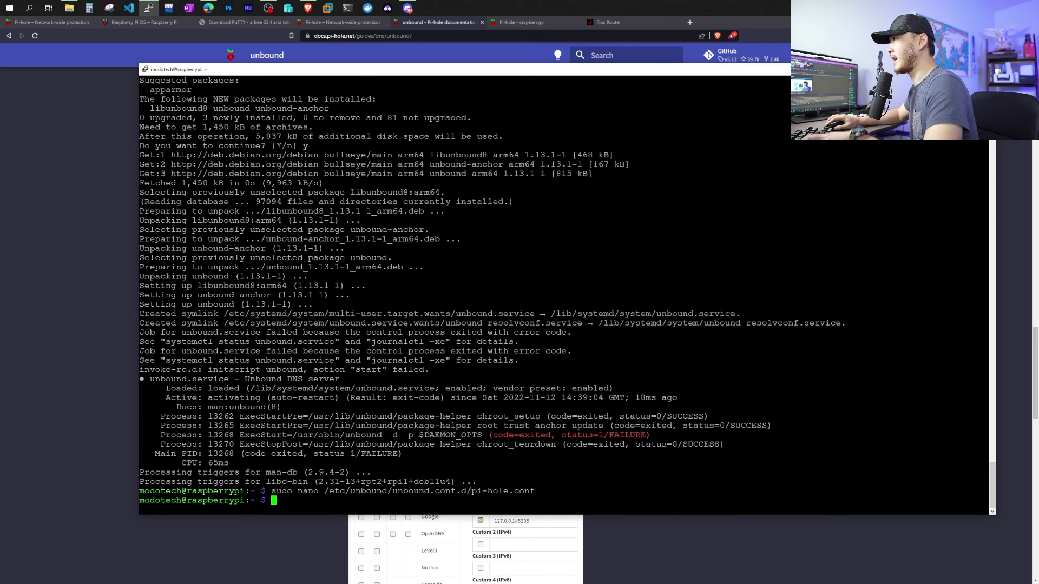
Restart unbound and test resolving pi-hole.net with dig on port 5335
{"action": "key", "text": "alt+Tab"}
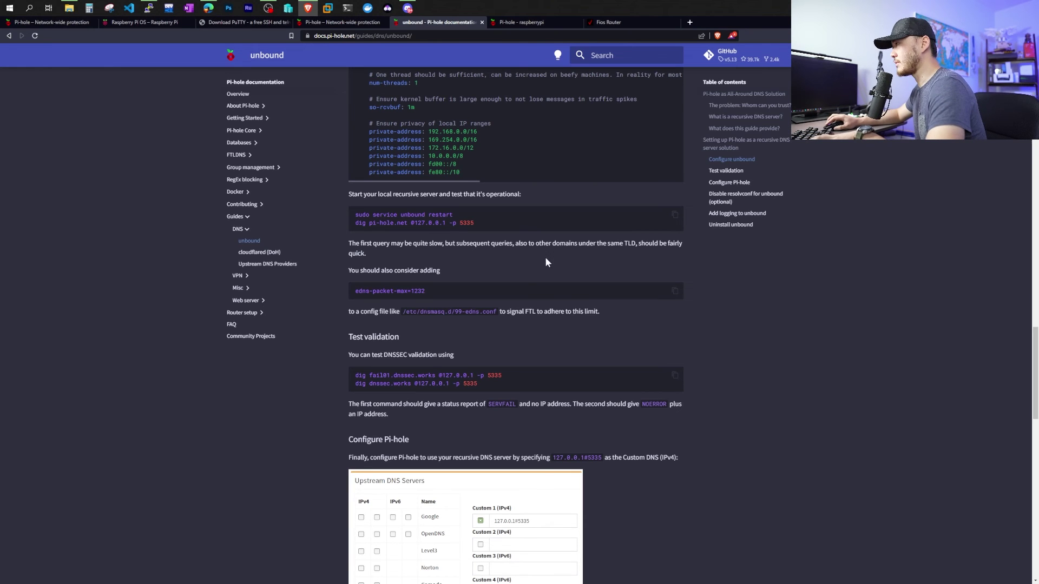
{"action": "left_click", "coordinate": [674, 217]}
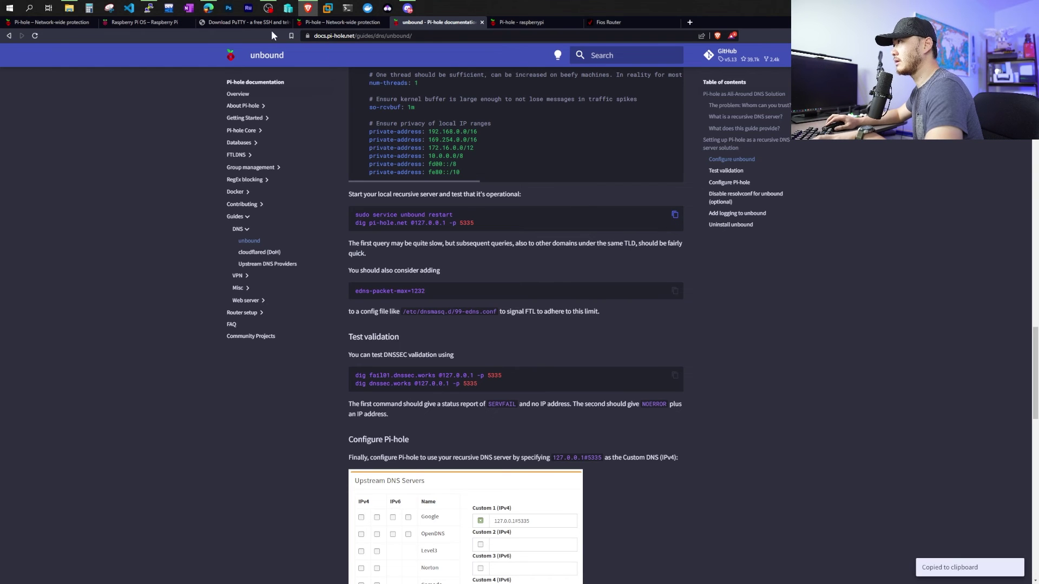
{"action": "left_click", "coordinate": [148, 8]}
{"action": "key", "text": "shift+Insert"}
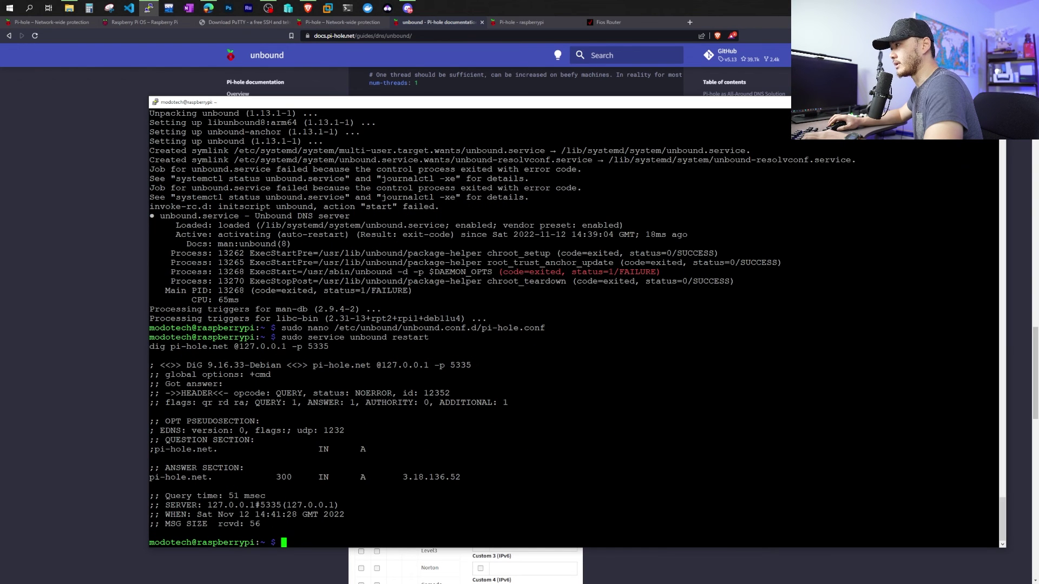
Run the DNSSEC tests: SERVFAIL for fail01.dnssec.works and NOERROR for dnssec.works
{"action": "key", "text": "alt+Tab"}
{"action": "scroll", "coordinate": [515, 319], "scroll_direction": "down", "scroll_amount": 2}
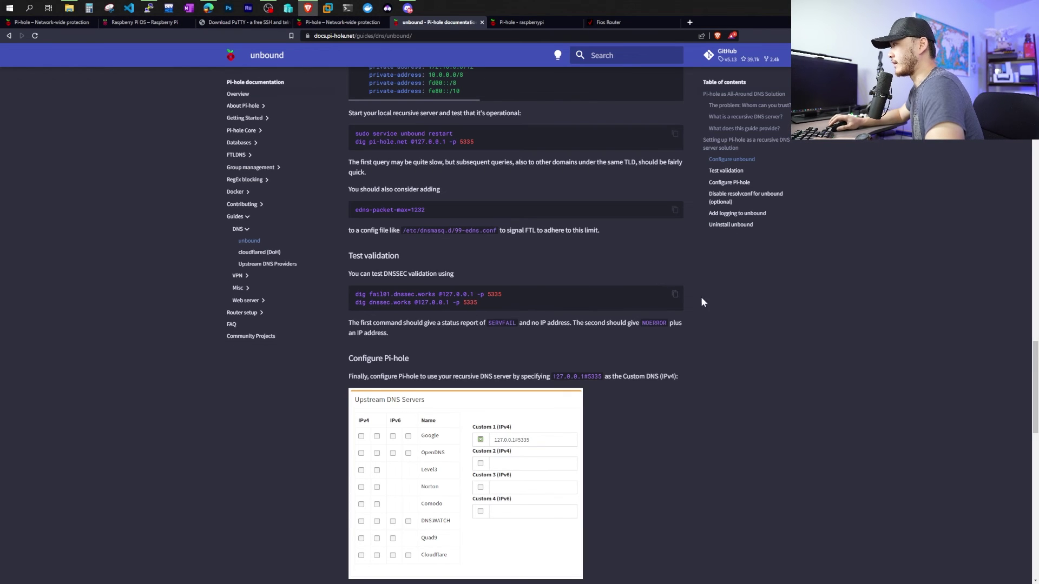
{"action": "left_click", "coordinate": [675, 295]}
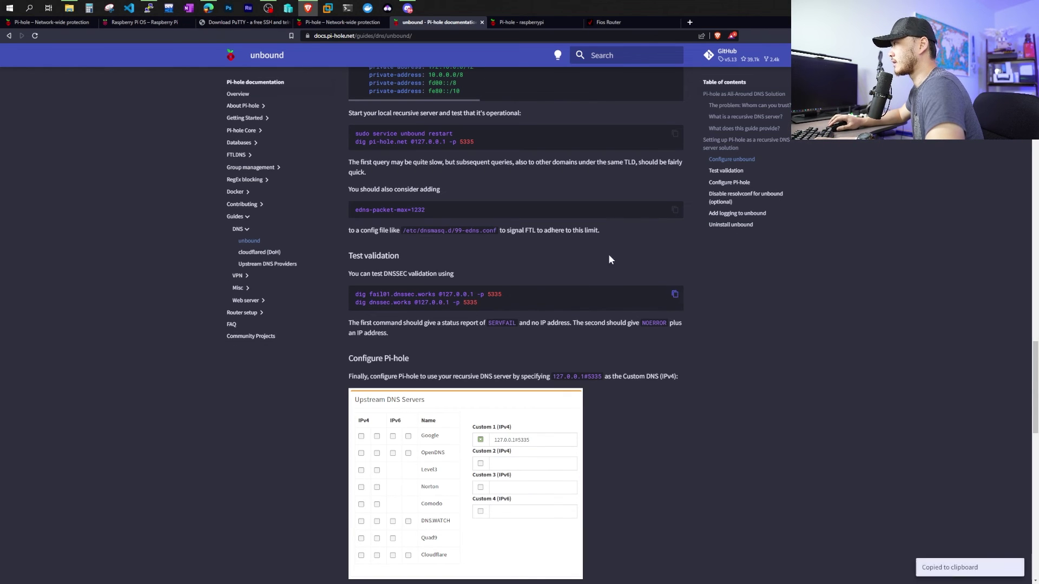
{"action": "key", "text": "alt+Tab"}
{"action": "key", "text": "shift+Insert"}
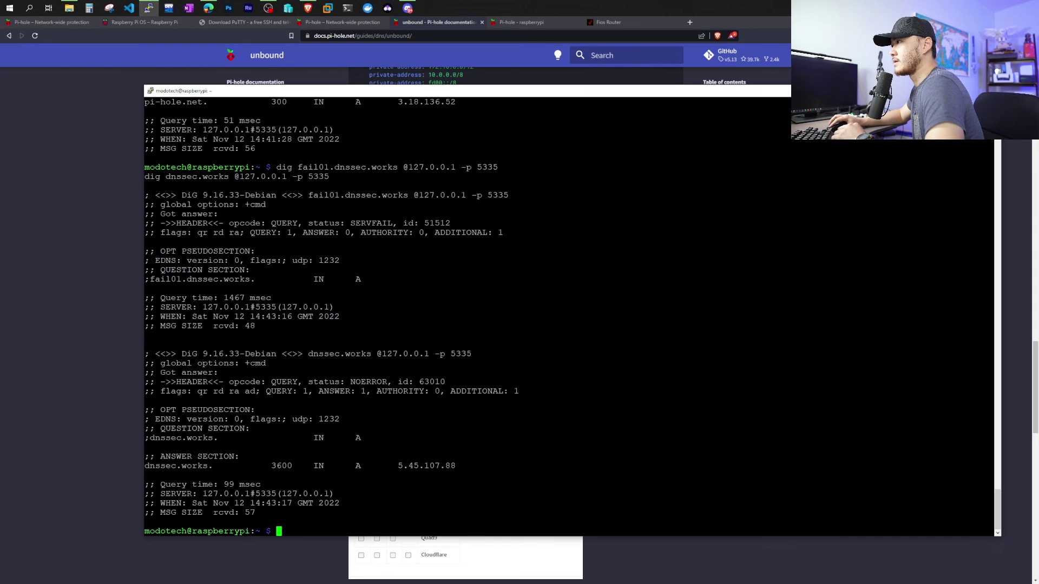
{"action": "left_click_drag", "start_coordinate": [346, 223], "coordinate": [393, 223]}
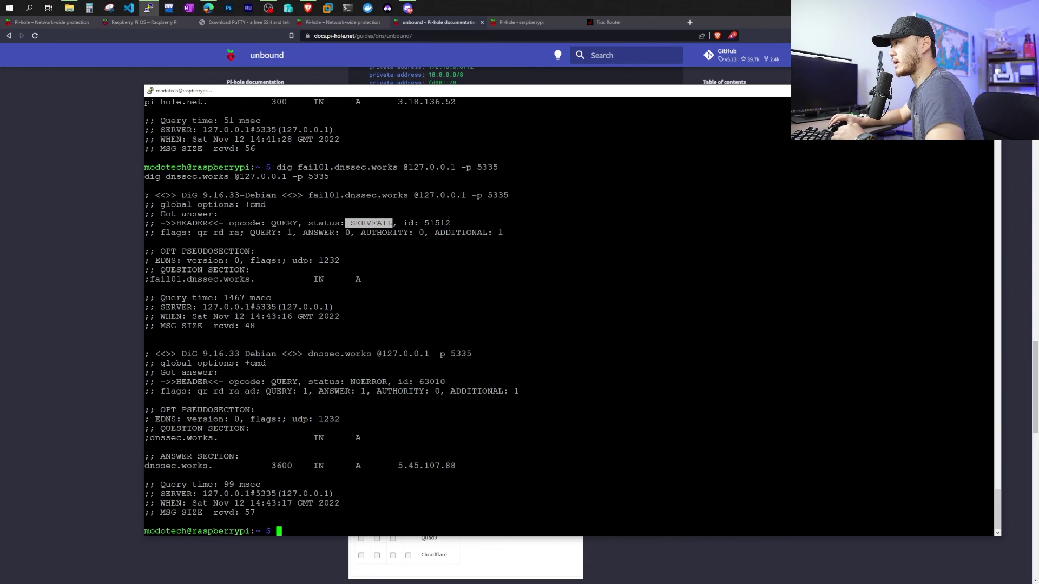
{"action": "key", "text": "alt+Tab"}
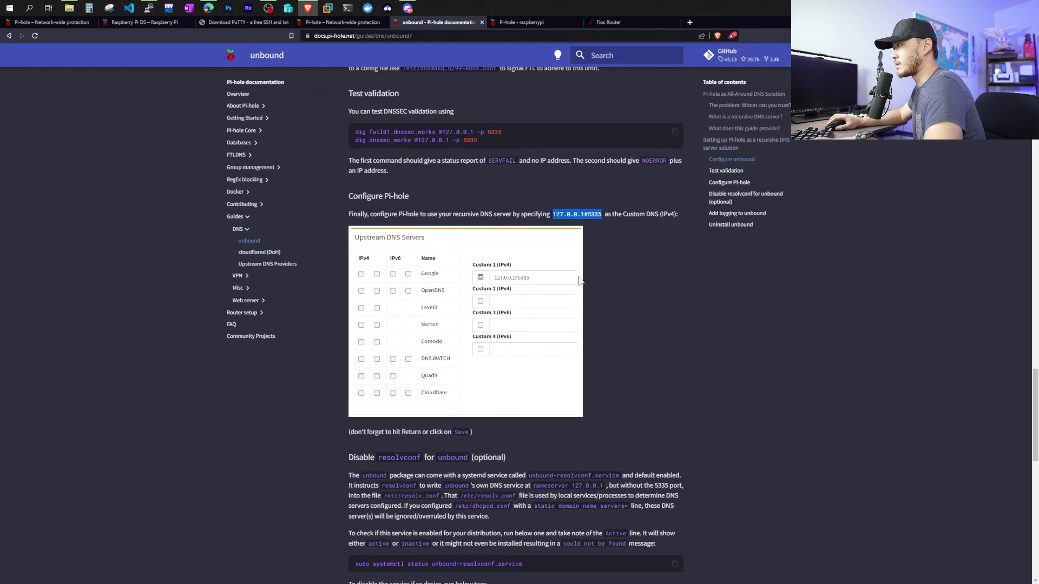
In Settings > DNS, enable Custom 1 (IPv4) as 127.0.0.1#5335 and save
{"action": "left_click", "coordinate": [536, 22]}
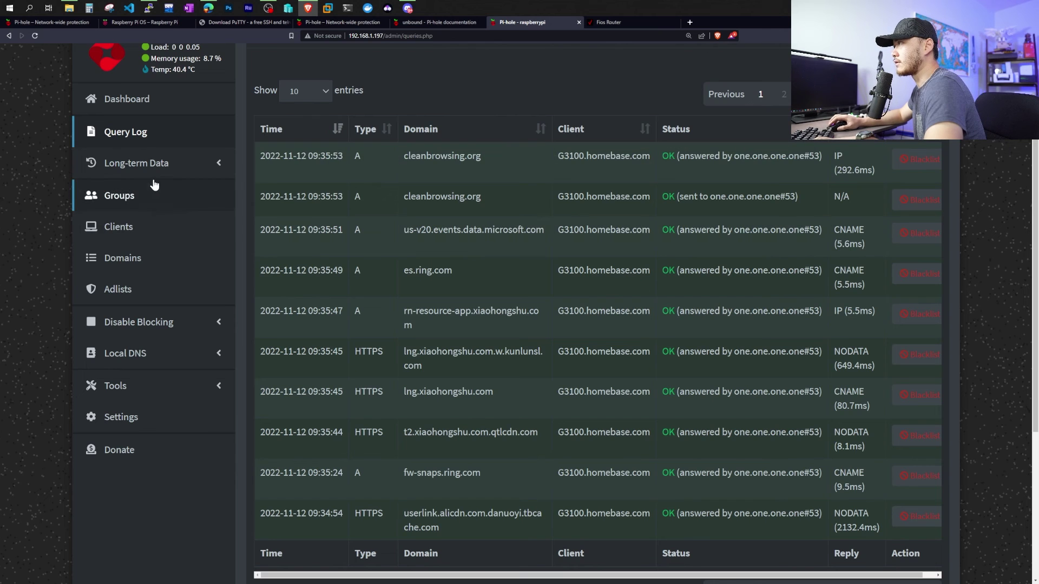
{"action": "left_click", "coordinate": [154, 417]}
{"action": "left_click", "coordinate": [320, 107]}
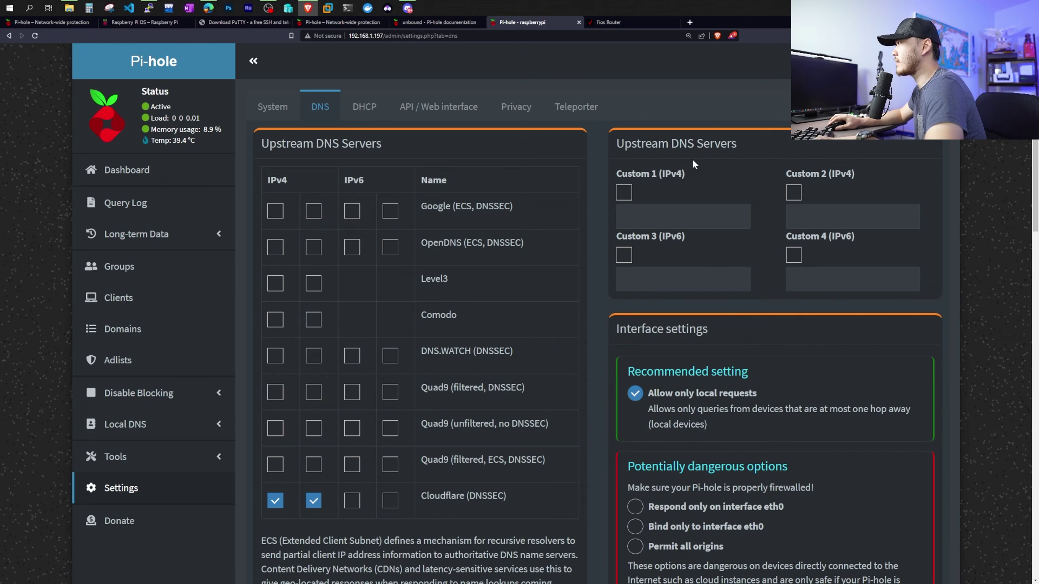
{"action": "left_click", "coordinate": [625, 192]}
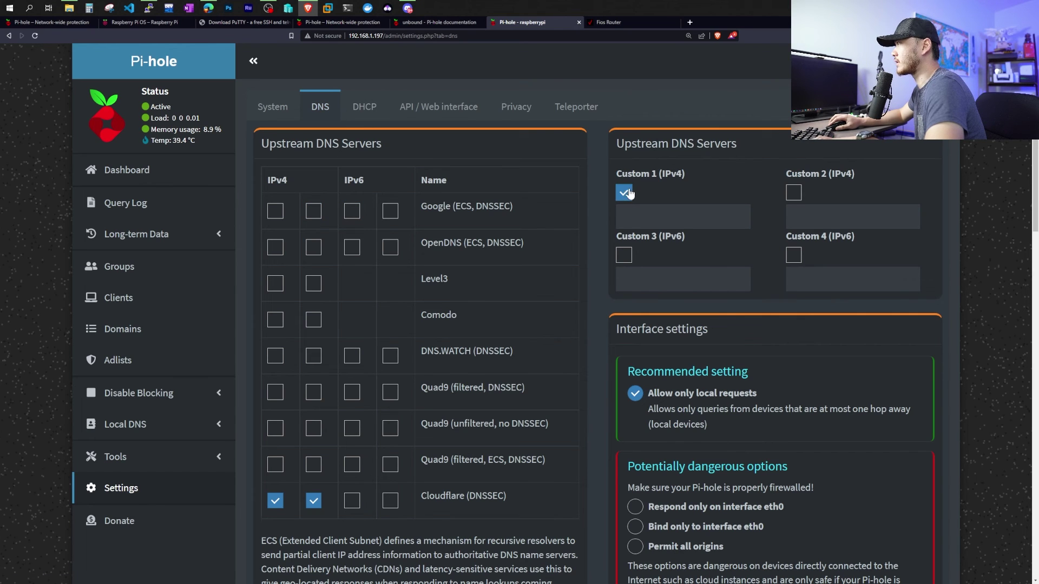
{"action": "left_click", "coordinate": [672, 216]}
{"action": "key", "text": "ctrl+v"}
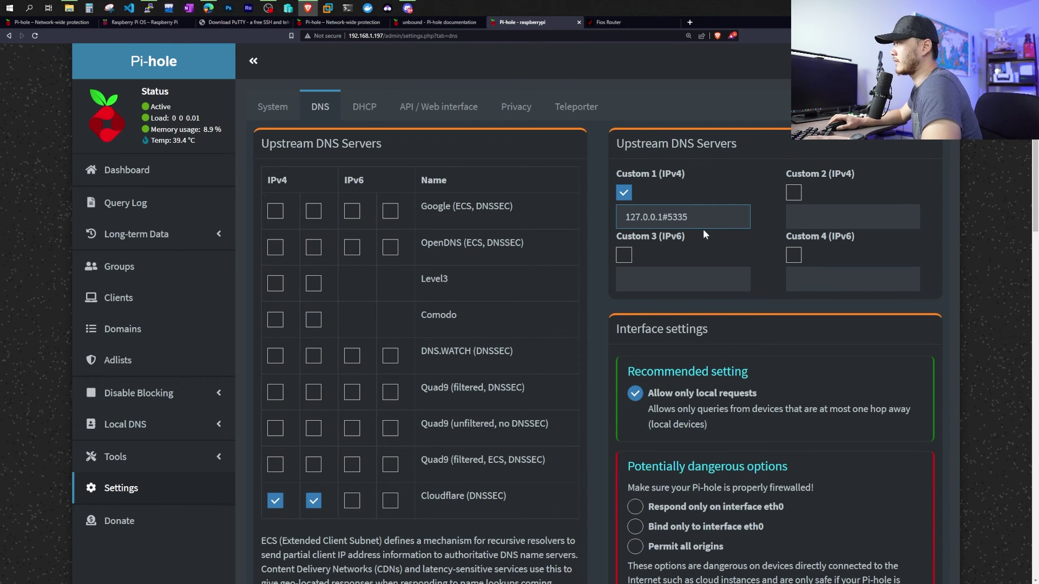
{"action": "scroll", "coordinate": [811, 346], "scroll_direction": "down", "scroll_amount": 15}
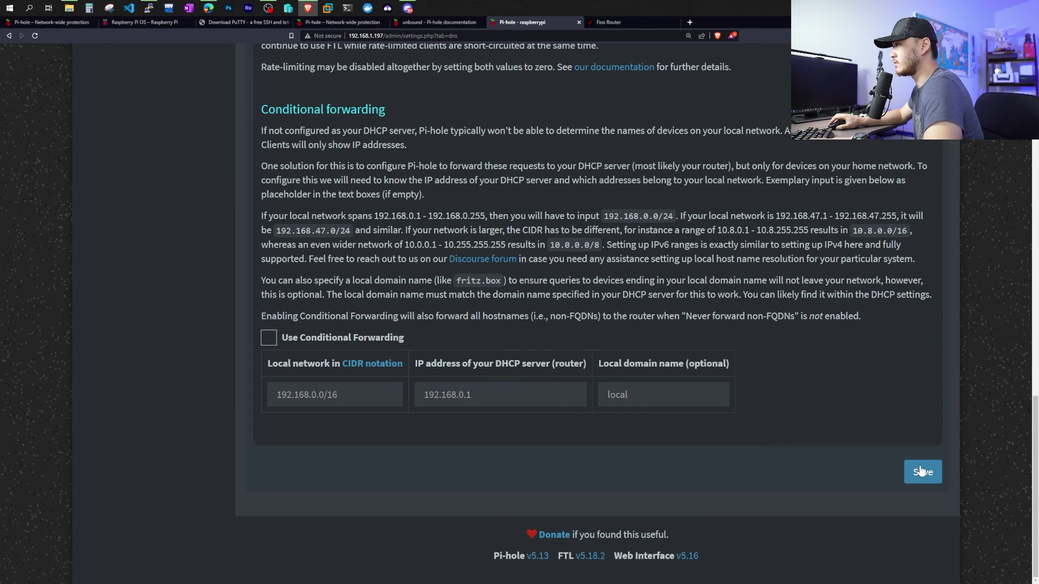
{"action": "left_click", "coordinate": [922, 472]}
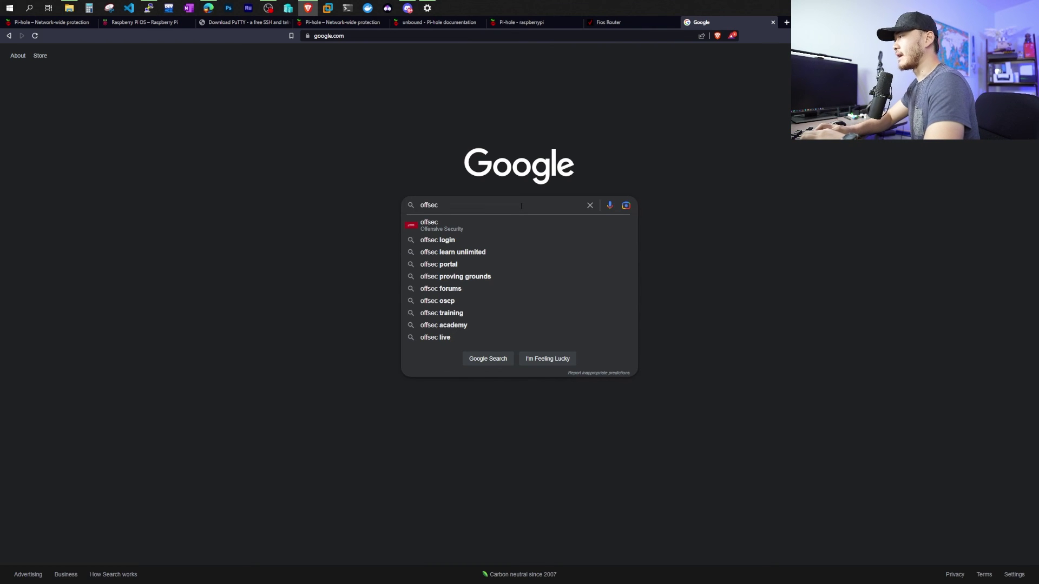
Search Google for 'offsec'
{"action": "key", "text": "Return"}
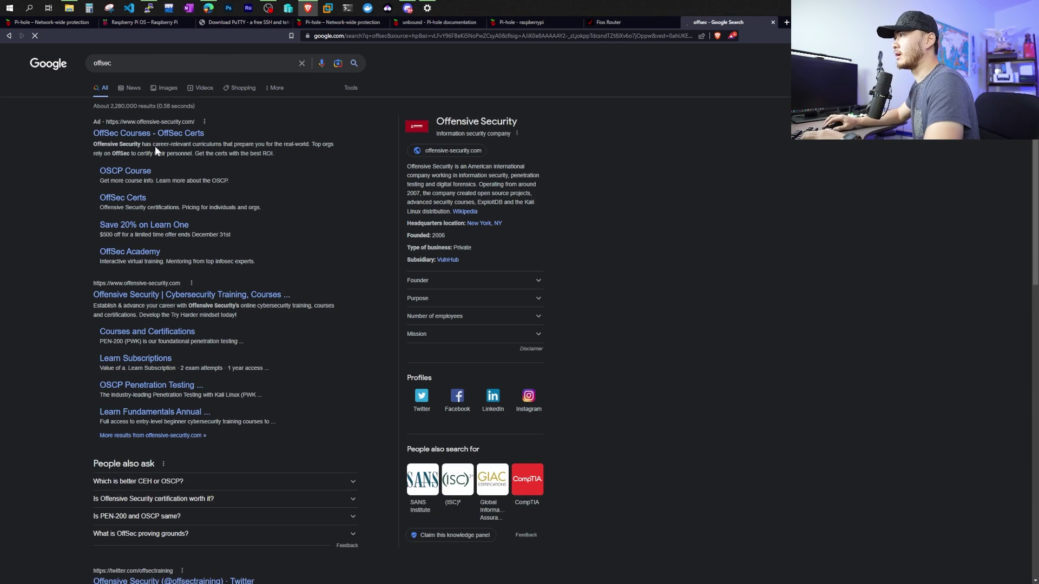